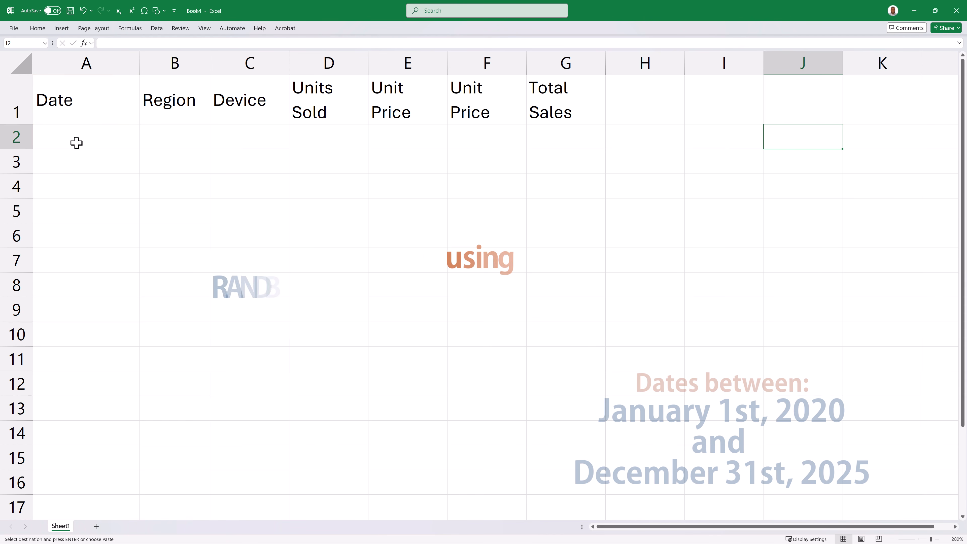
# - Enter the formula =RANDBETWEEN(DATE(2020,1,1), DATE(2025, 12, 31)) in cell A2 under Date
pyautogui.click(77, 141)
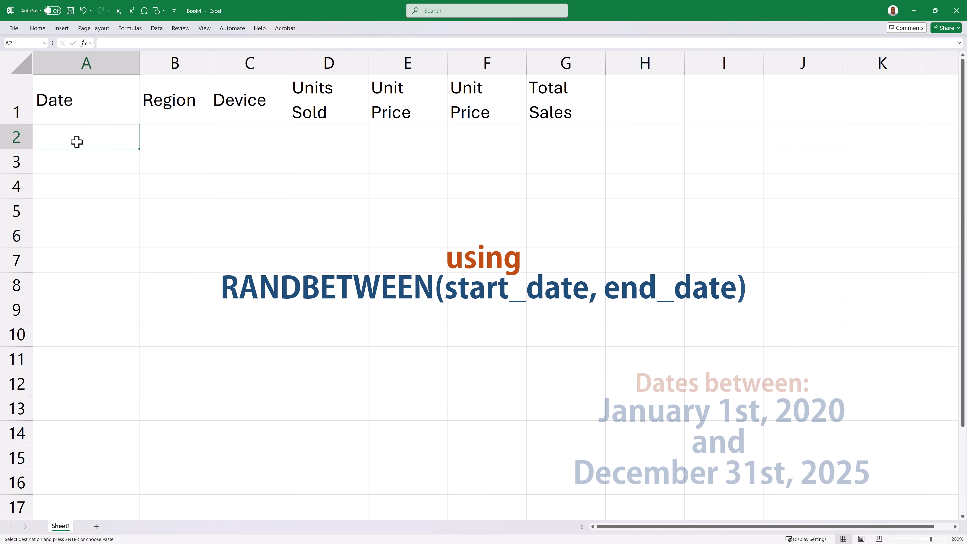
pyautogui.write('=ran')
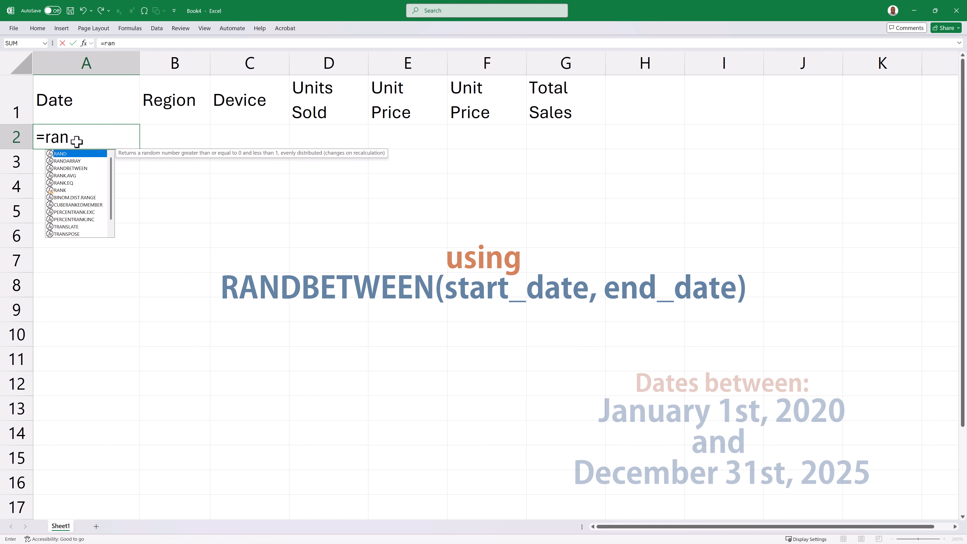
pyautogui.write('dbetw')
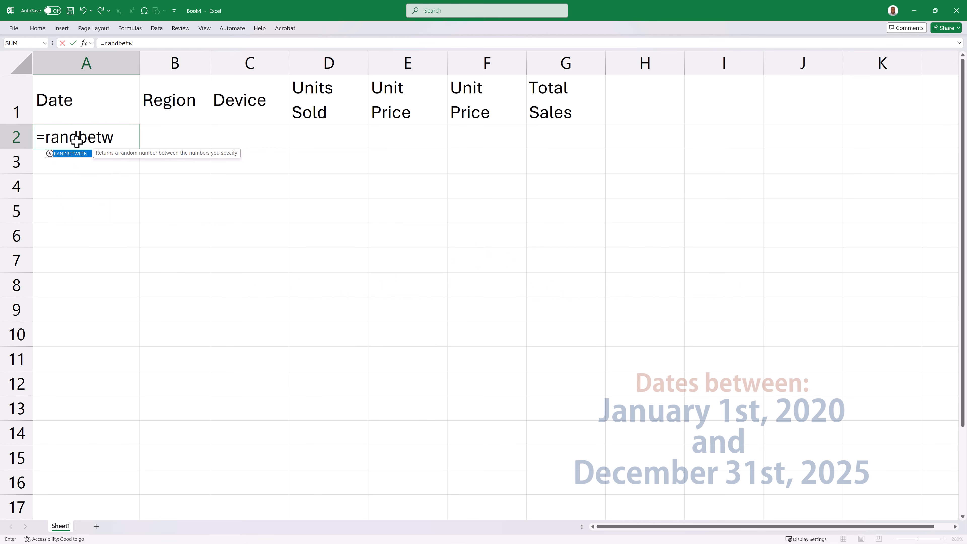
pyautogui.press('Tab')
pyautogui.write('date')
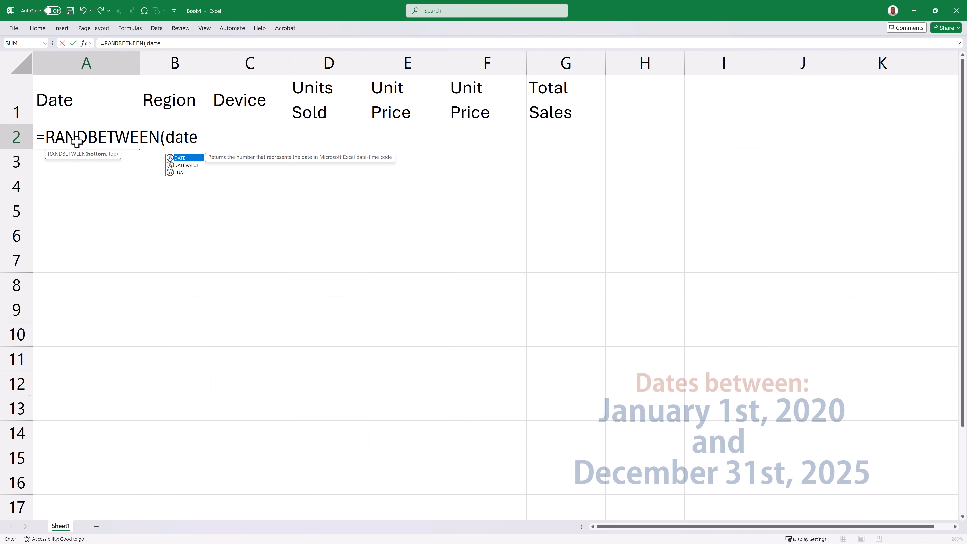
pyautogui.press('Tab')
pyautogui.write('2020,')
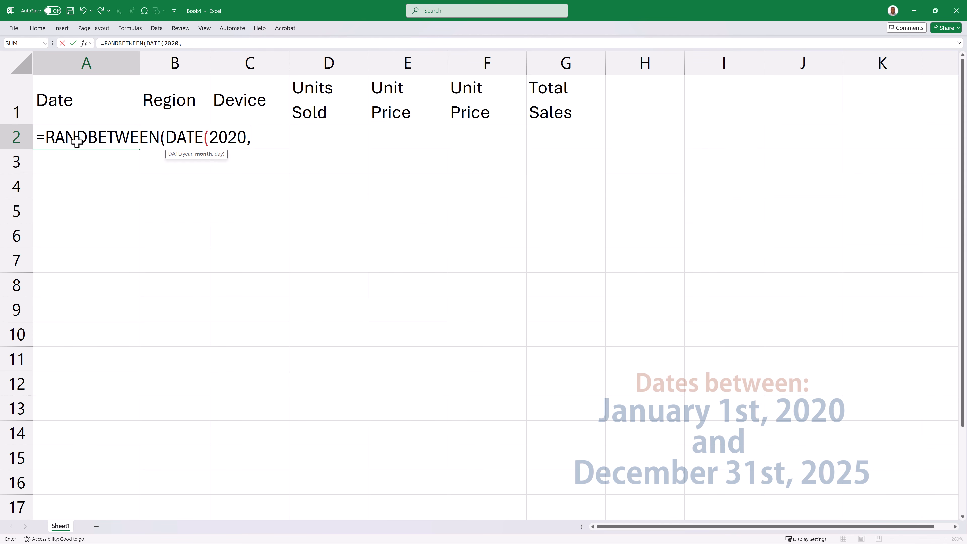
pyautogui.write('1,1)')
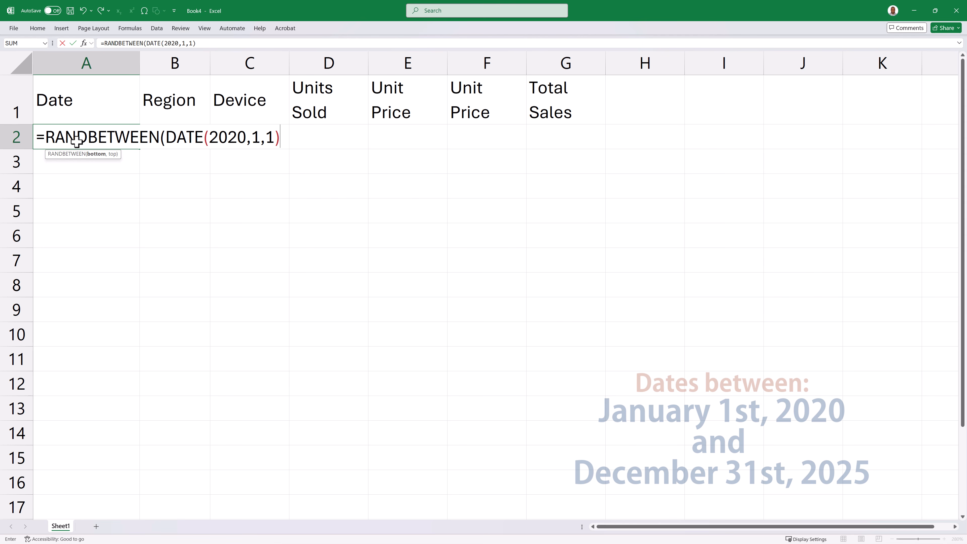
pyautogui.write(', date')
pyautogui.press('Tab')
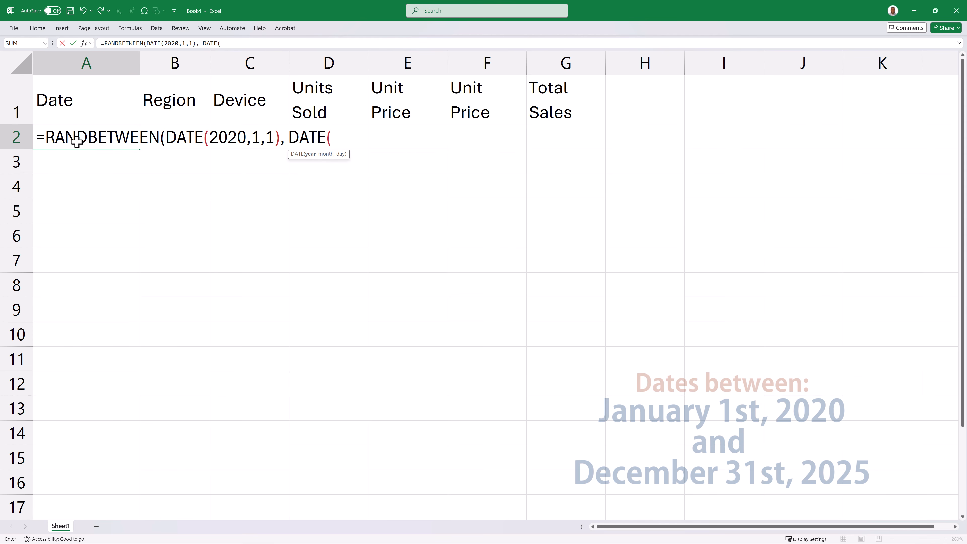
pyautogui.write('2025, 1')
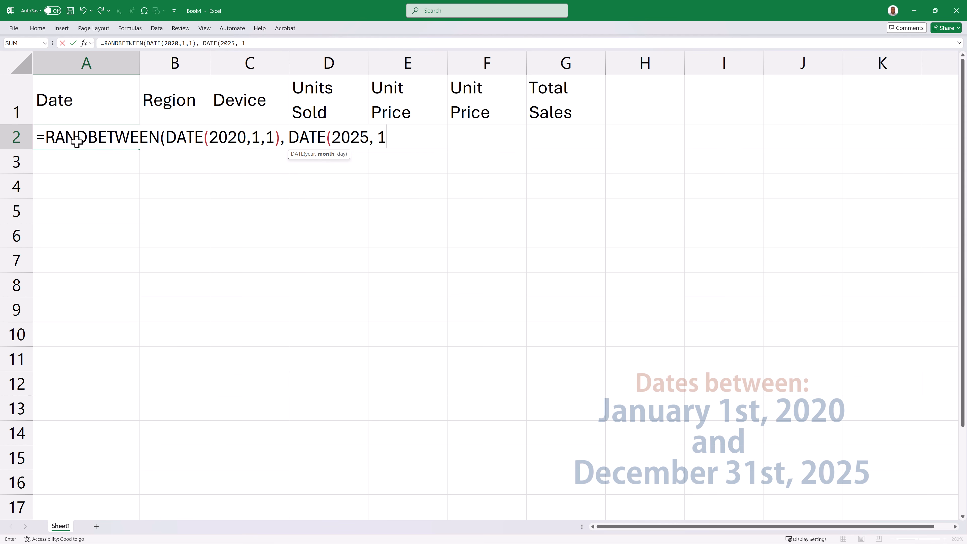
pyautogui.write('2, 31))')
pyautogui.press('Return')
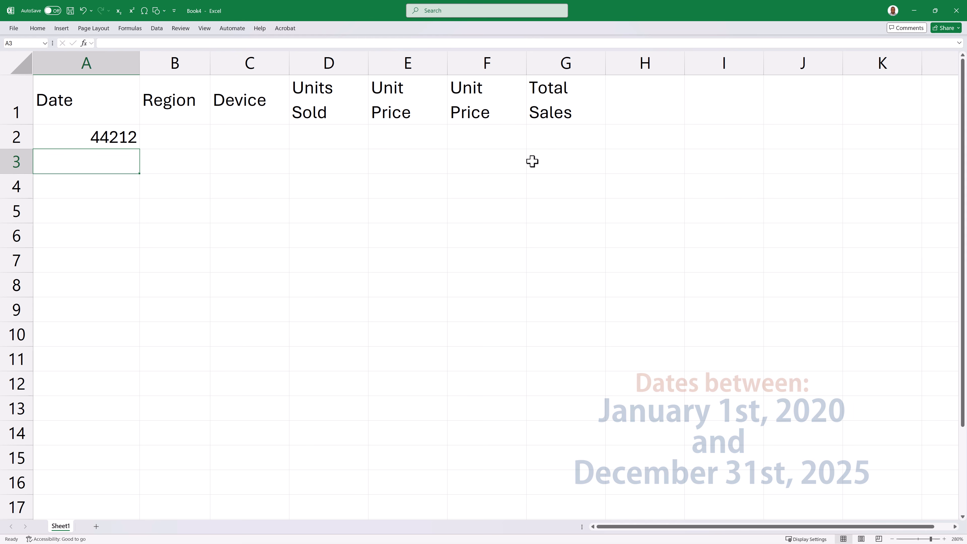
# - Format the random date in cell A2 as Short Date
pyautogui.click(98, 134)
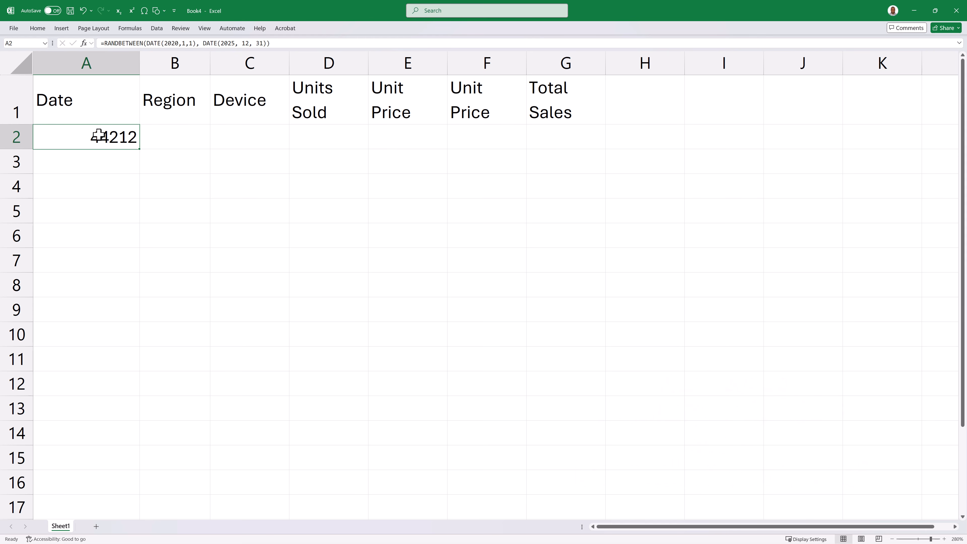
pyautogui.click(37, 27)
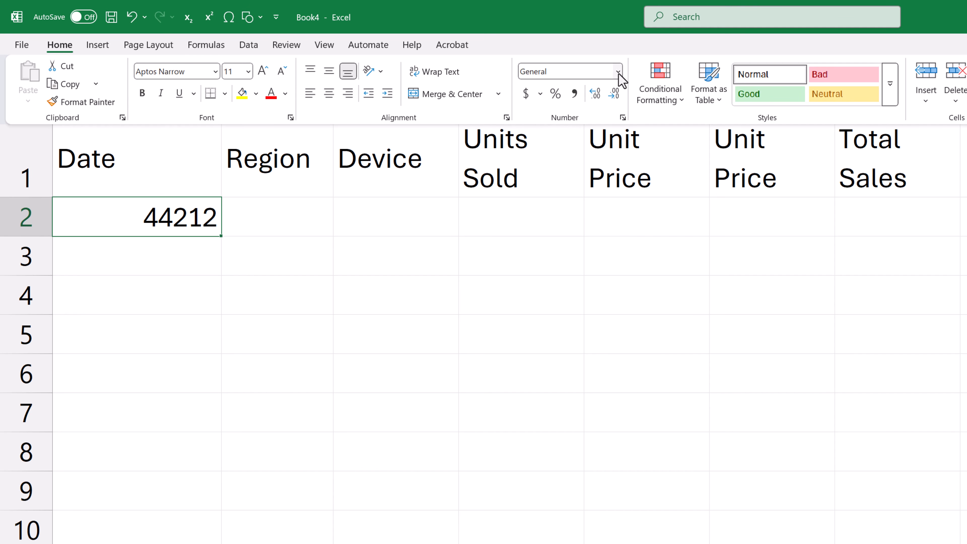
pyautogui.click(617, 71)
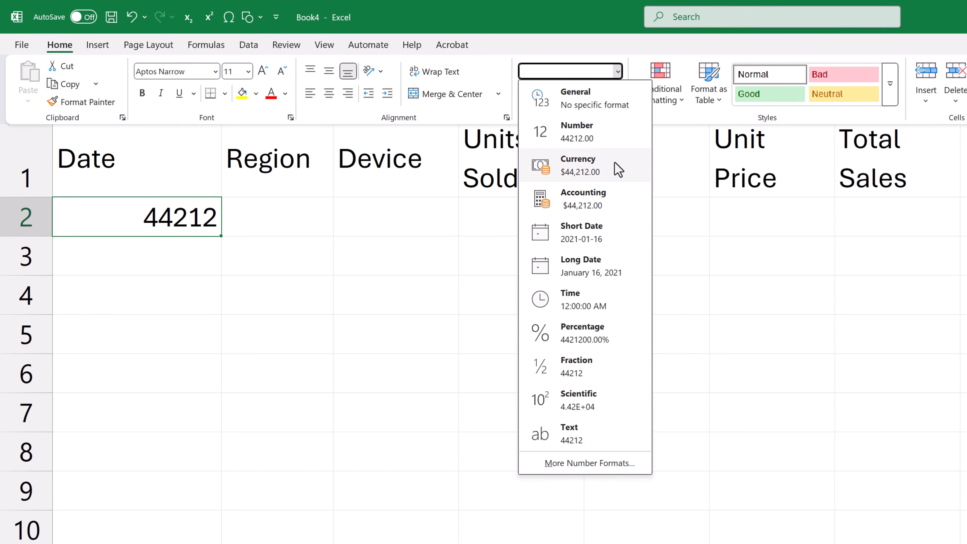
pyautogui.click(592, 242)
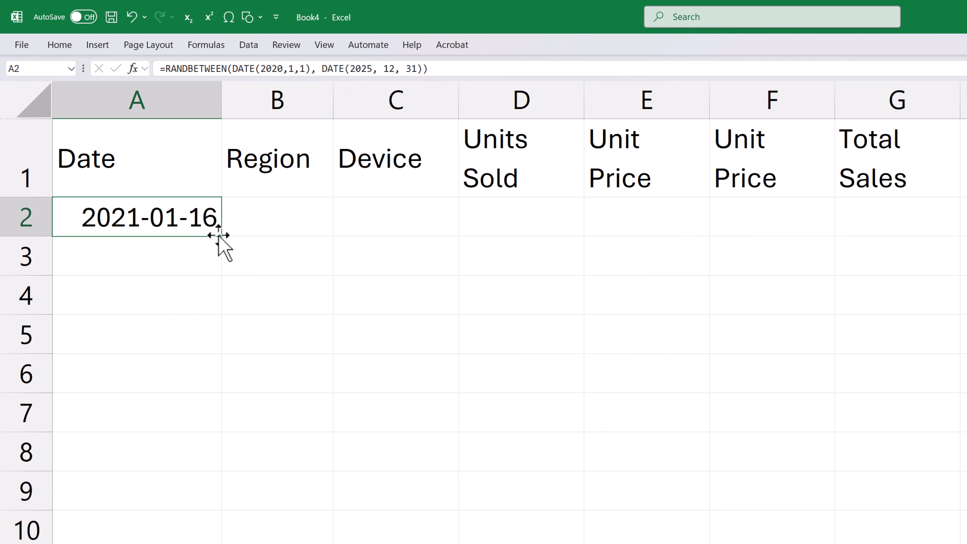
# - Fill the random date formula from A2 down through row 101 of the Date column
pyautogui.moveTo(221, 236); pyautogui.dragTo(229, 451)
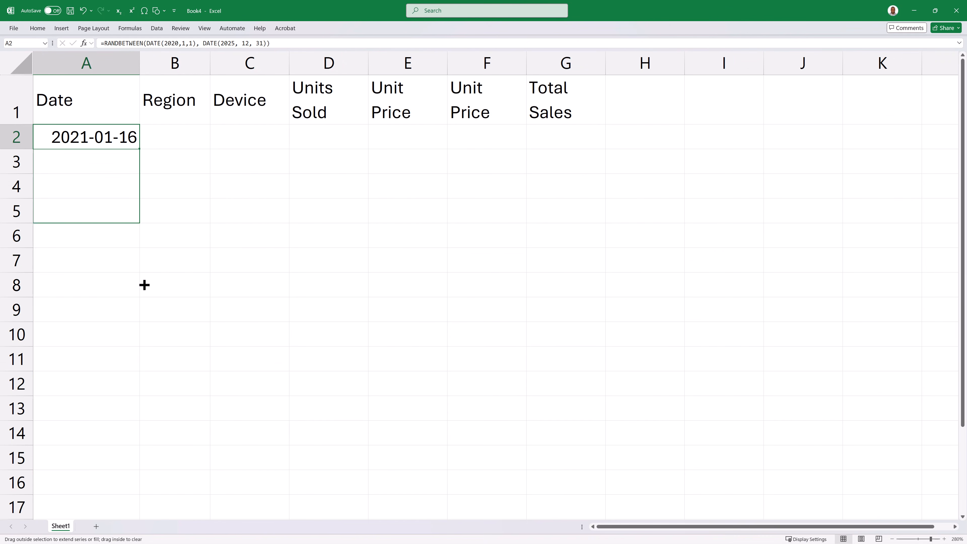
pyautogui.moveTo(144, 285); pyautogui.dragTo(64, 376)
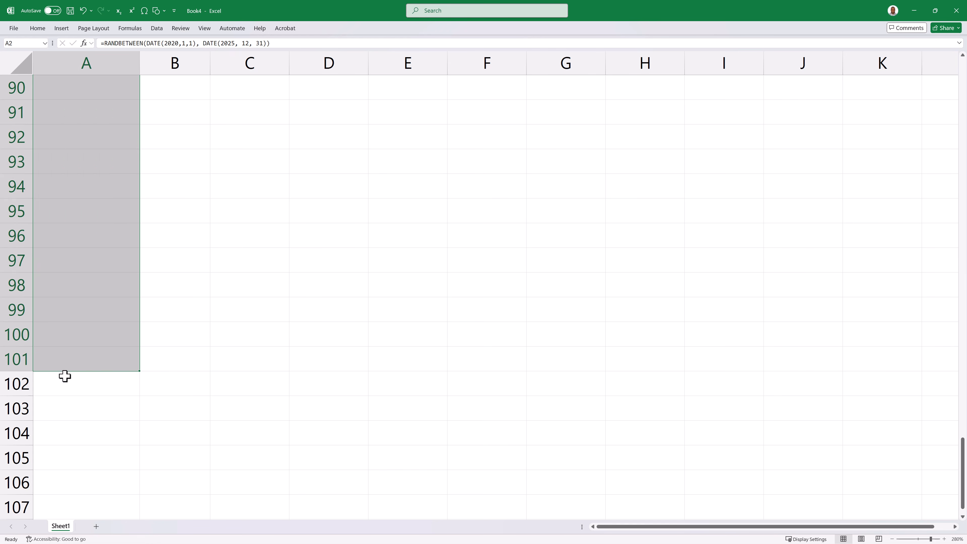
pyautogui.scroll(20, 476, 177)
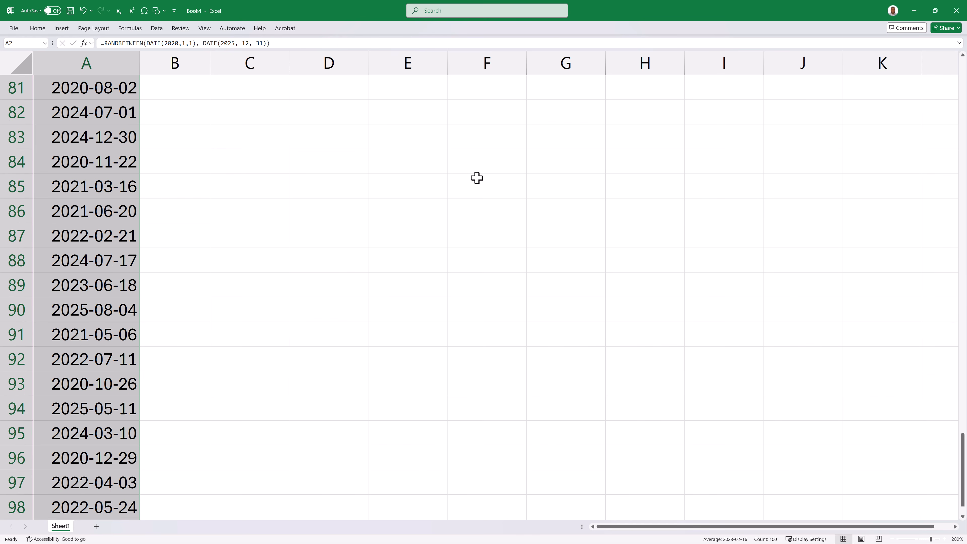
pyautogui.scroll(4, 476, 177)
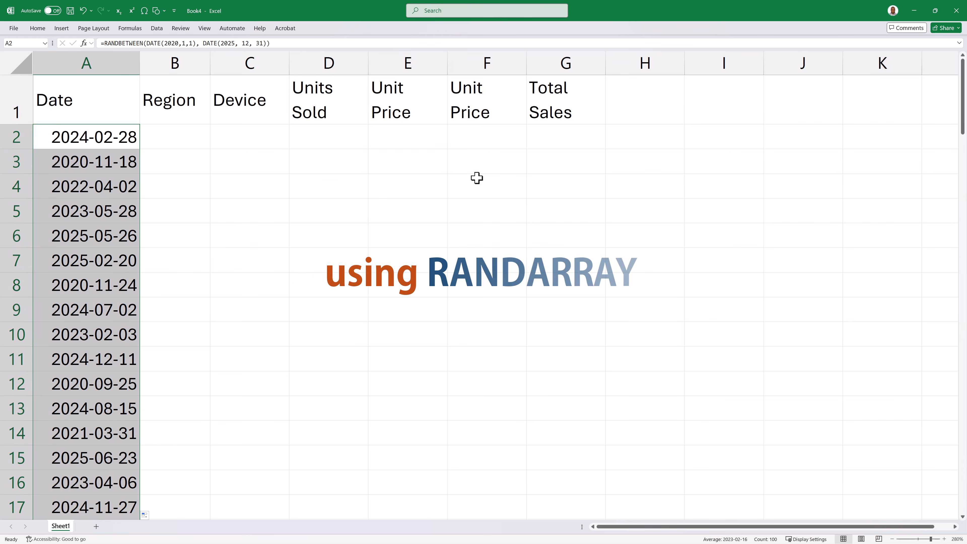
# - Insert a blank column before Region and give it the header Date 1 in cell B1
pyautogui.click(249, 137)
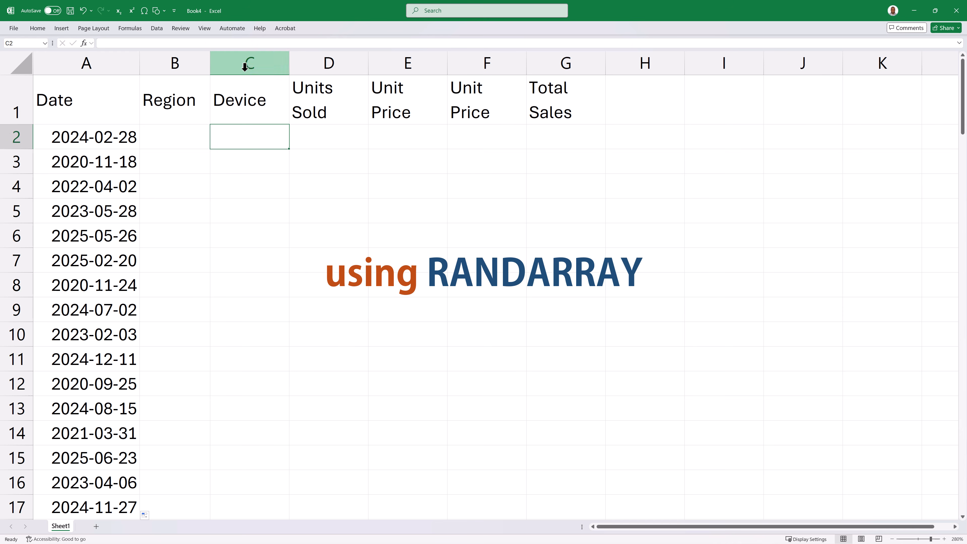
pyautogui.click(175, 60)
pyautogui.rightClick(175, 61)
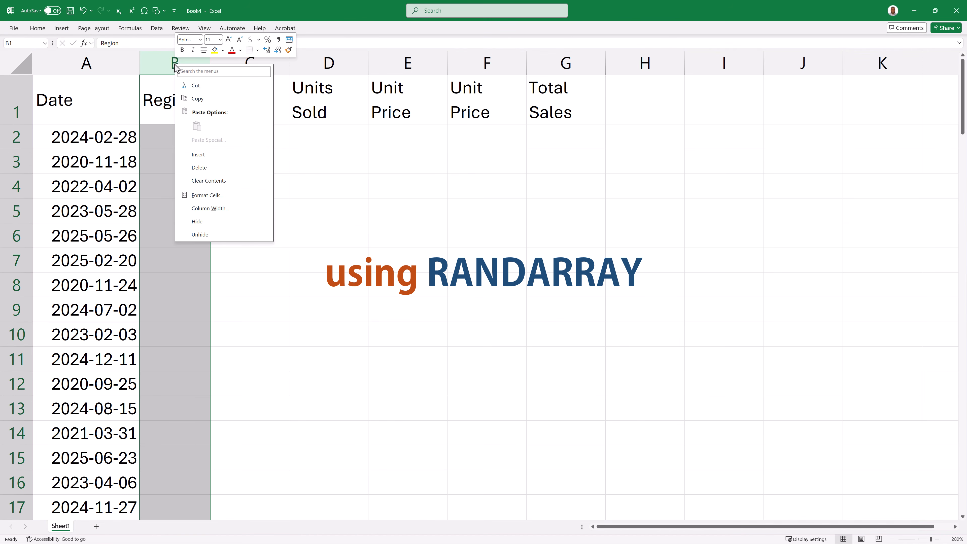
pyautogui.click(211, 155)
pyautogui.click(151, 97)
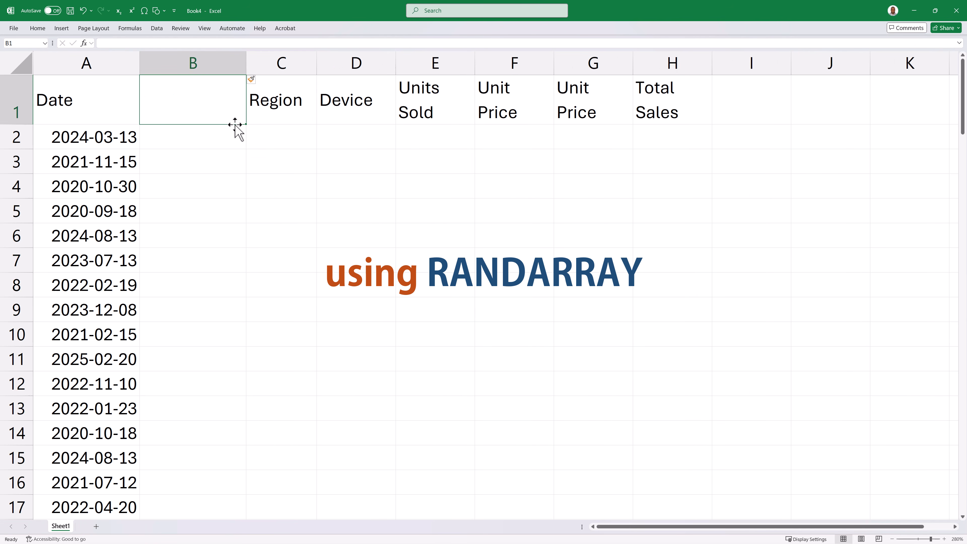
pyautogui.write('Date 1')
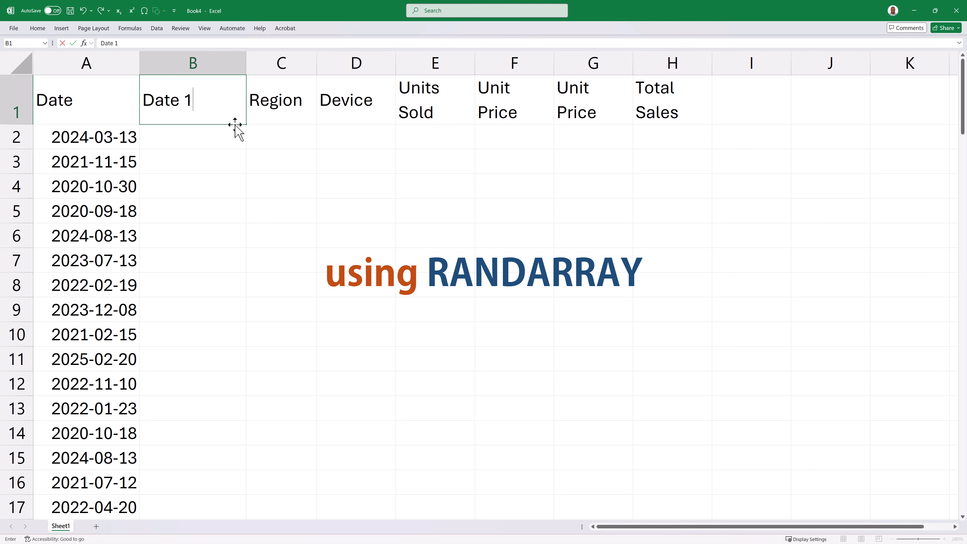
pyautogui.press('Return')
# - Enter the formula =RANDARRAY(100, 1, DATE(2020, 1, 1), DATE(2025, 12, 31)) in cell B2 under Date 1
pyautogui.write('=')
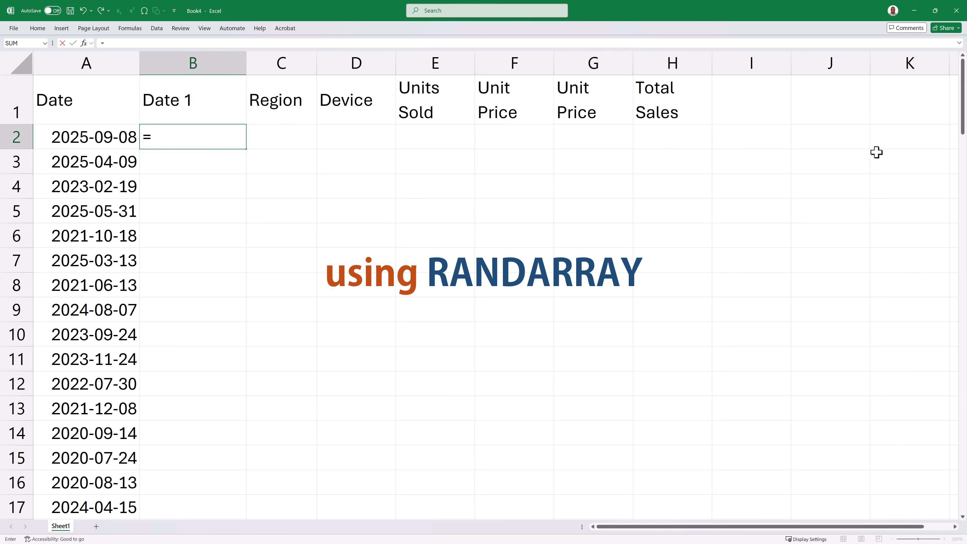
pyautogui.write('randa')
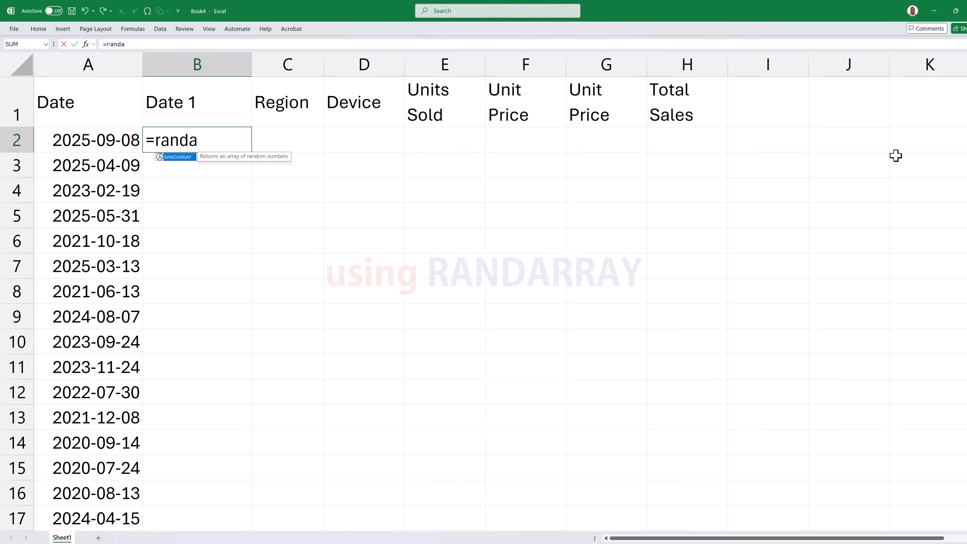
pyautogui.write('rr')
pyautogui.press('Tab')
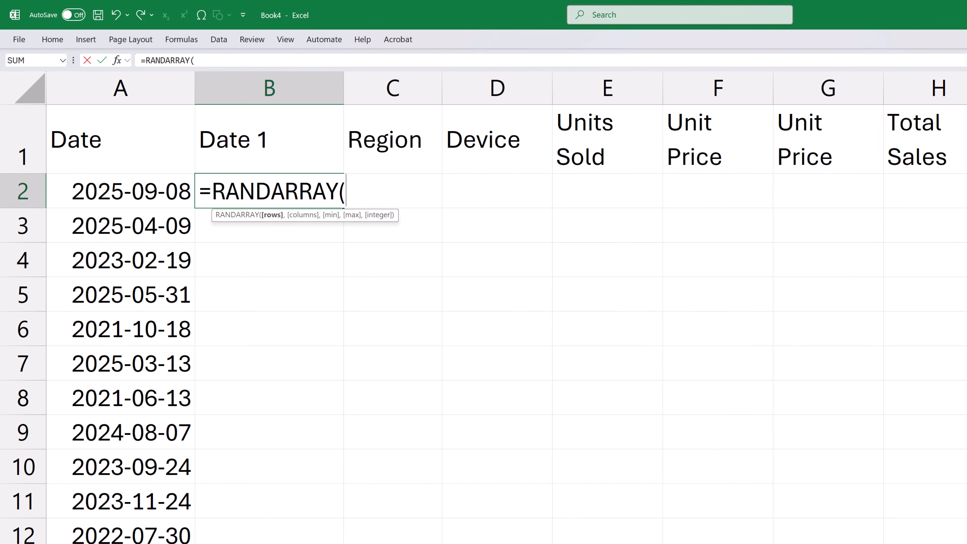
pyautogui.write('100')
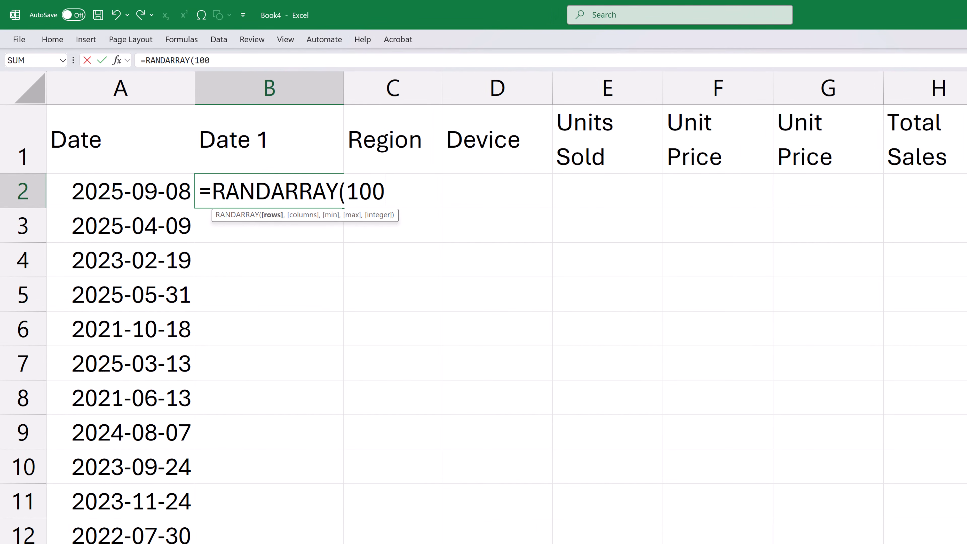
pyautogui.write(', 1,')
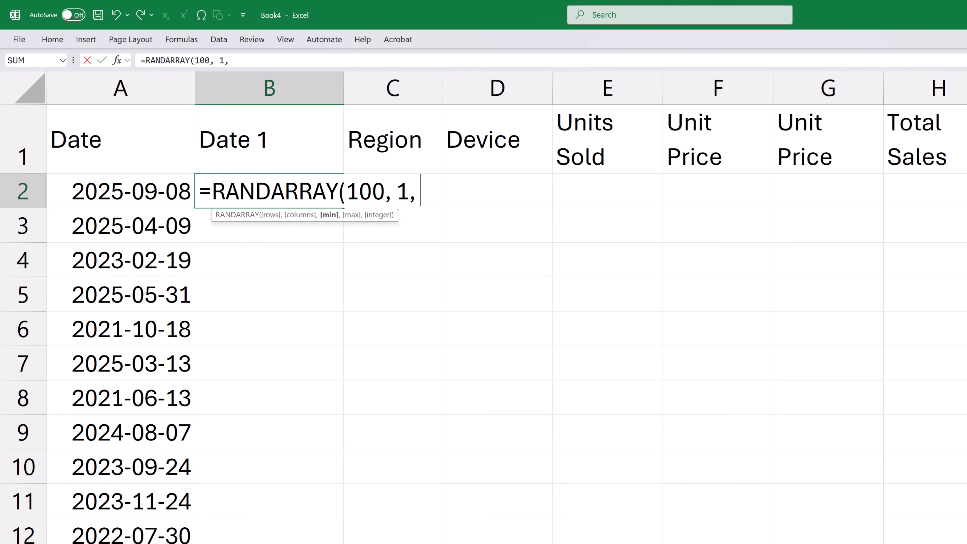
pyautogui.write(' dat')
pyautogui.press('Tab')
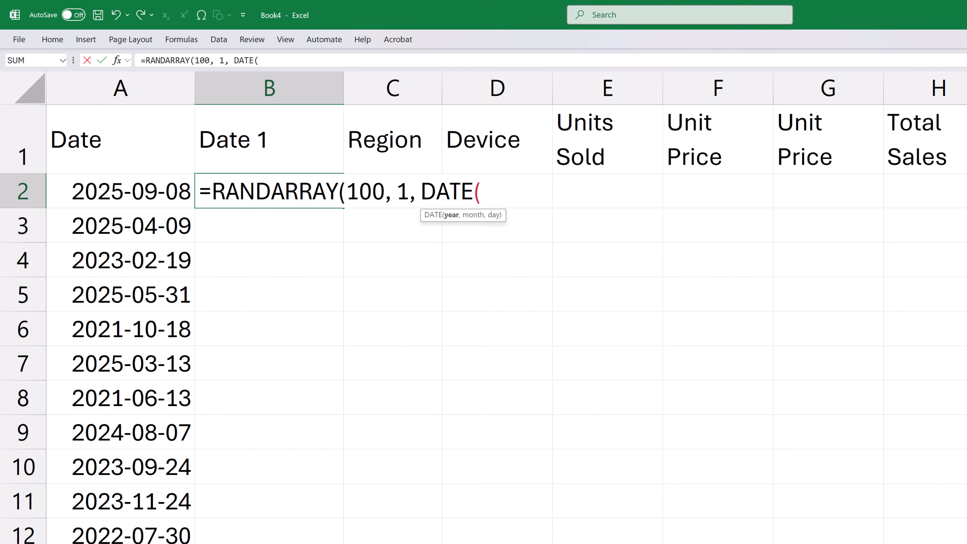
pyautogui.write('2020, 1, 1),')
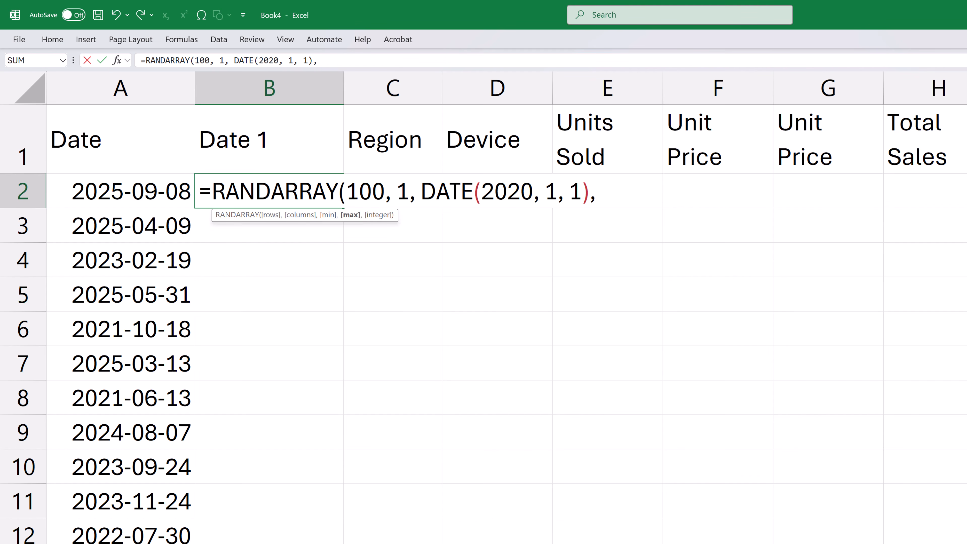
pyautogui.write(' DATE(2025, 12,')
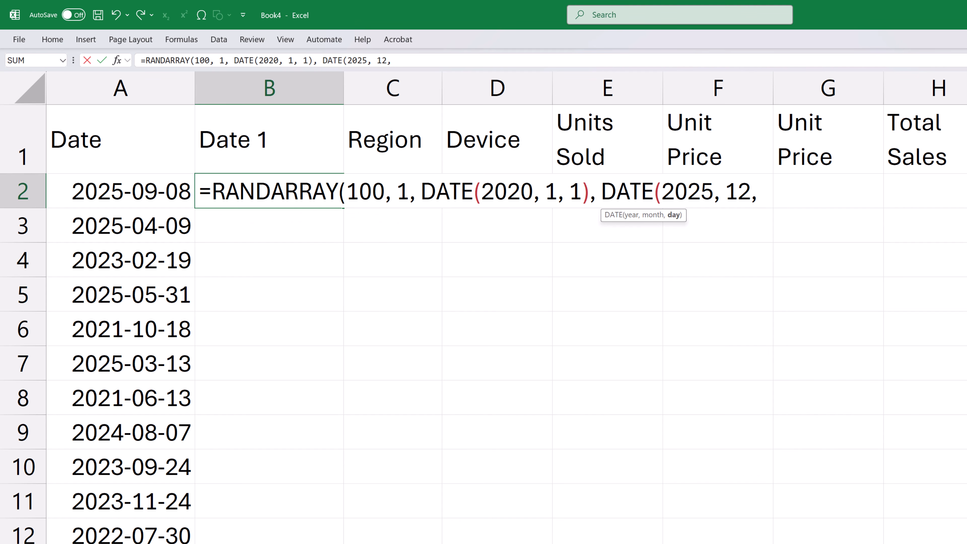
pyautogui.write(' 31))')
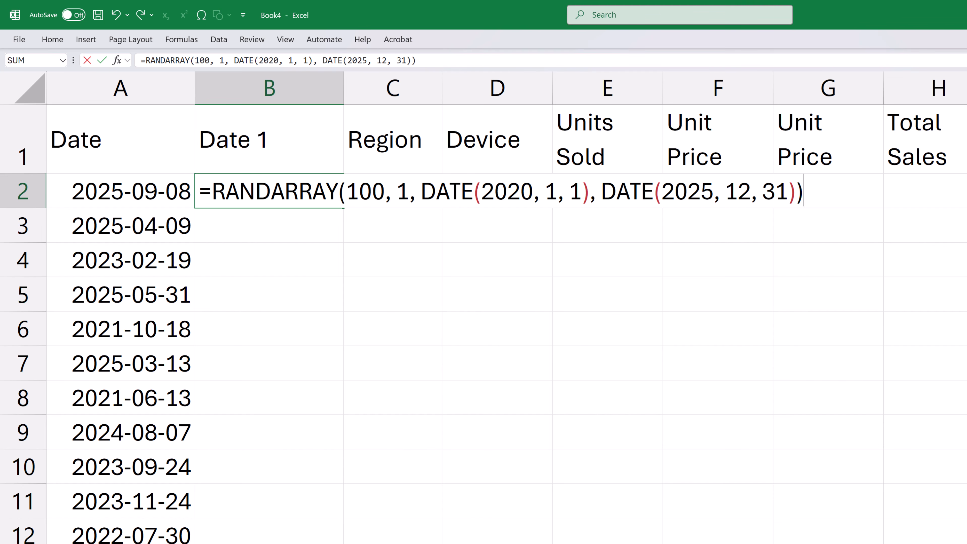
pyautogui.press('Return')
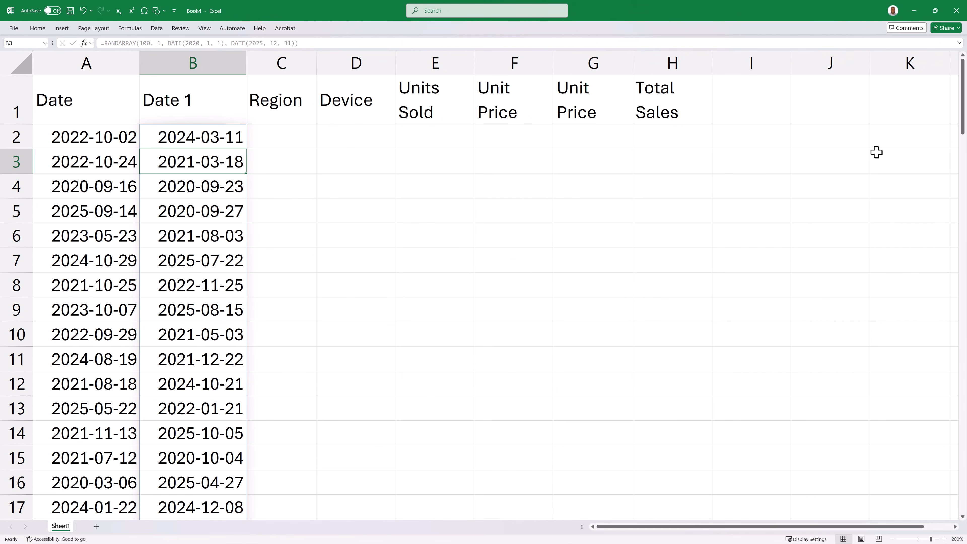
# - Delete the original Date column, column A
pyautogui.rightClick(101, 55)
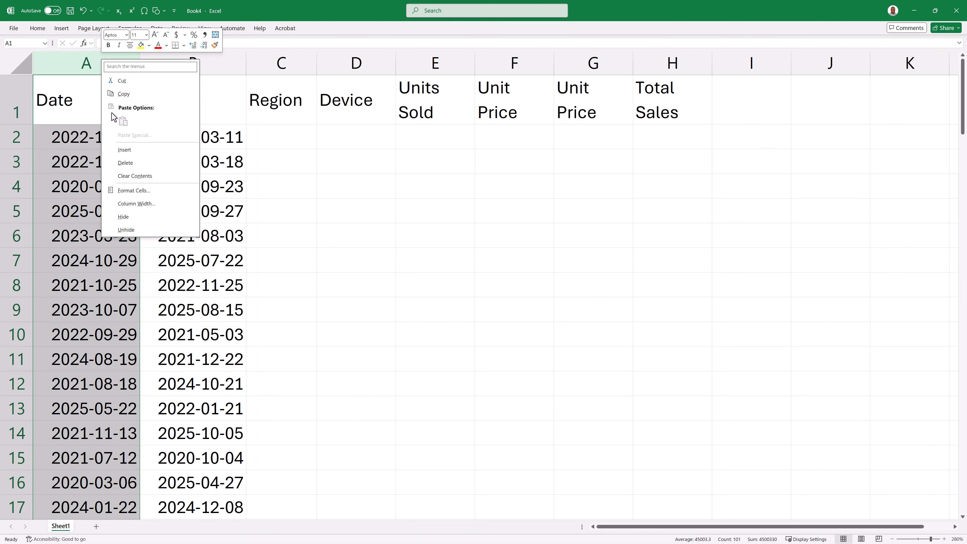
pyautogui.click(134, 166)
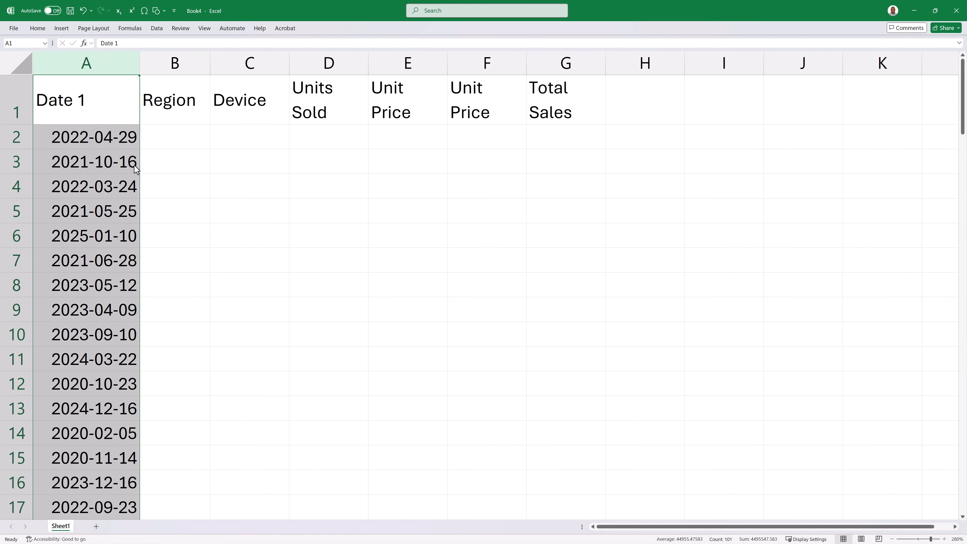
# - Enter =CHOOSE(RANDBETWEEN(1, 4), "North", "South", "East", "West") in cell B2 and fill it down the Region column for all 100 rows
pyautogui.click(181, 139)
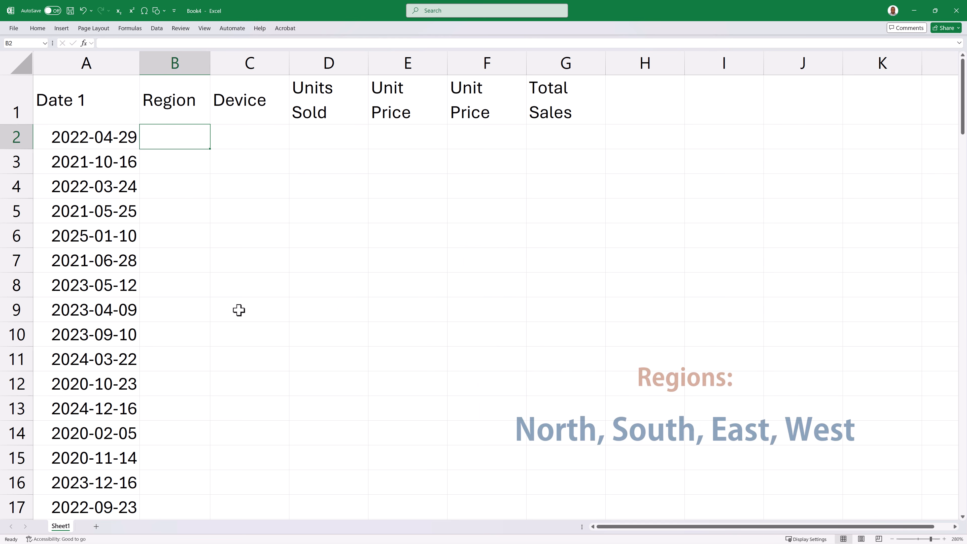
pyautogui.write('=cho')
pyautogui.press('Tab')
pyautogui.write('RANDBETWEEN(')
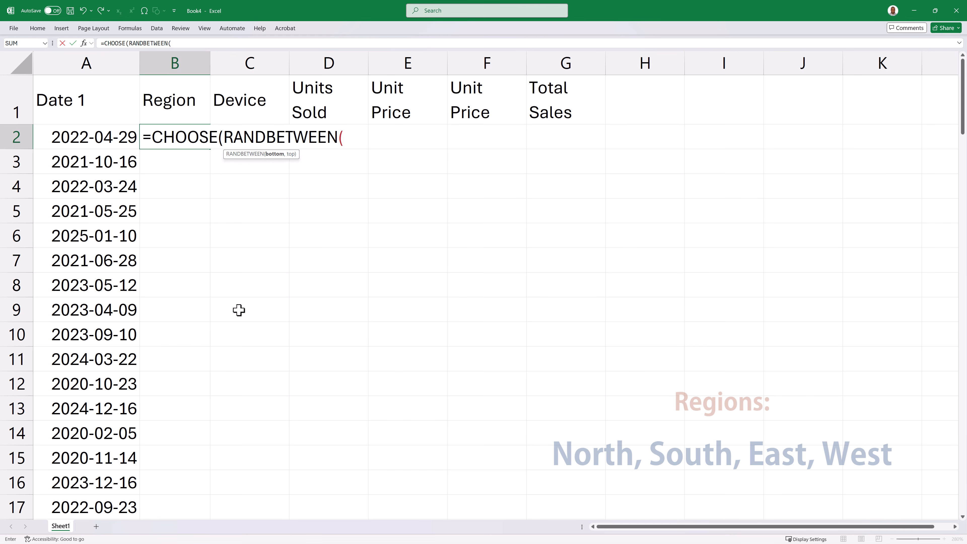
pyautogui.write('1, 4)')
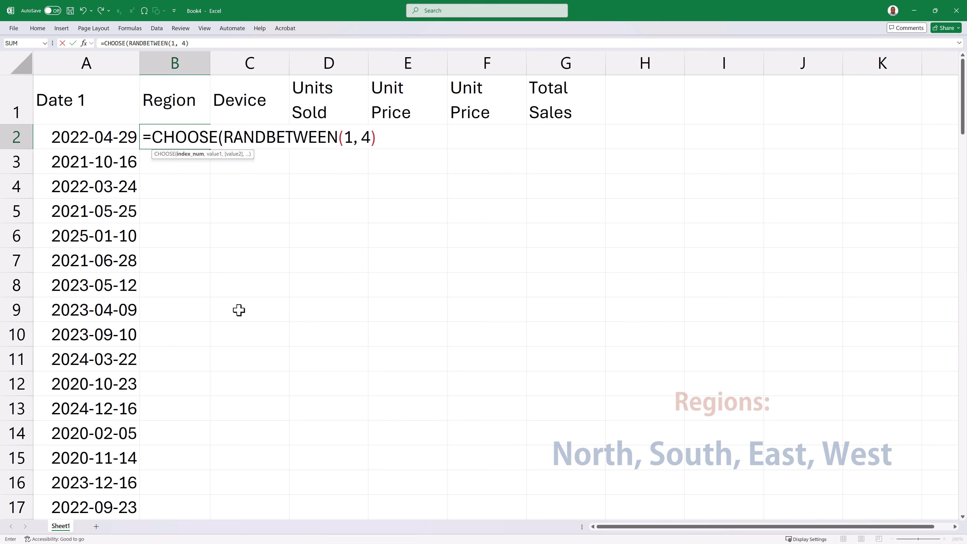
pyautogui.write(', "N')
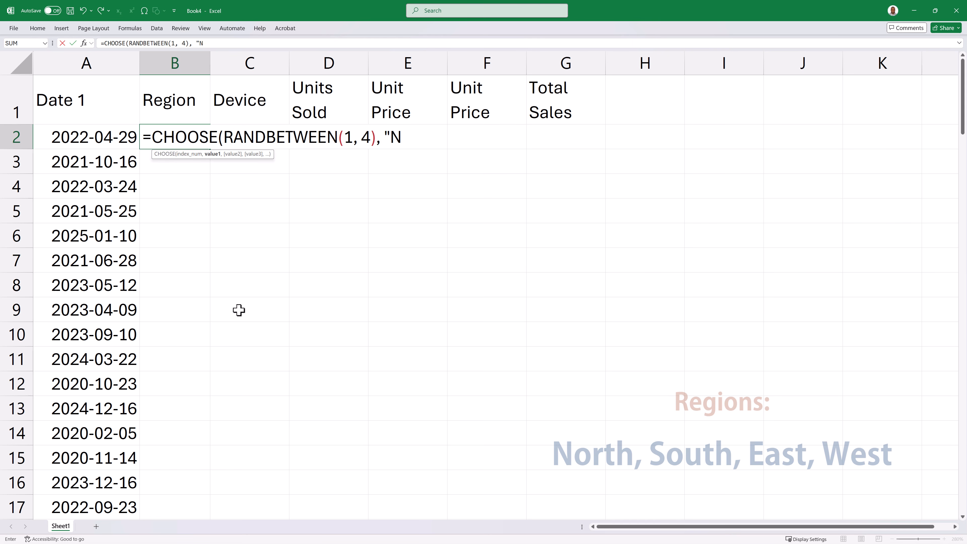
pyautogui.write('orth", "South", "East", "West"')
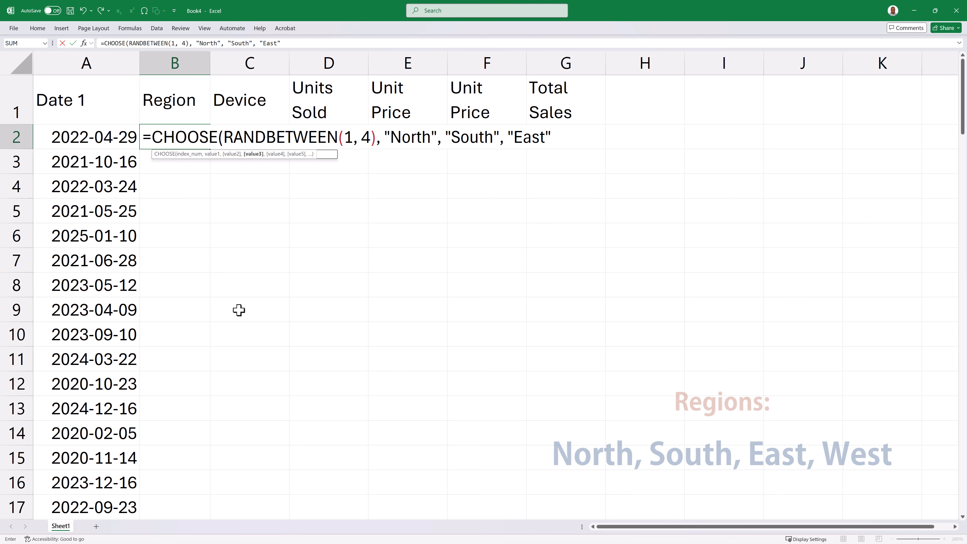
pyautogui.write(')')
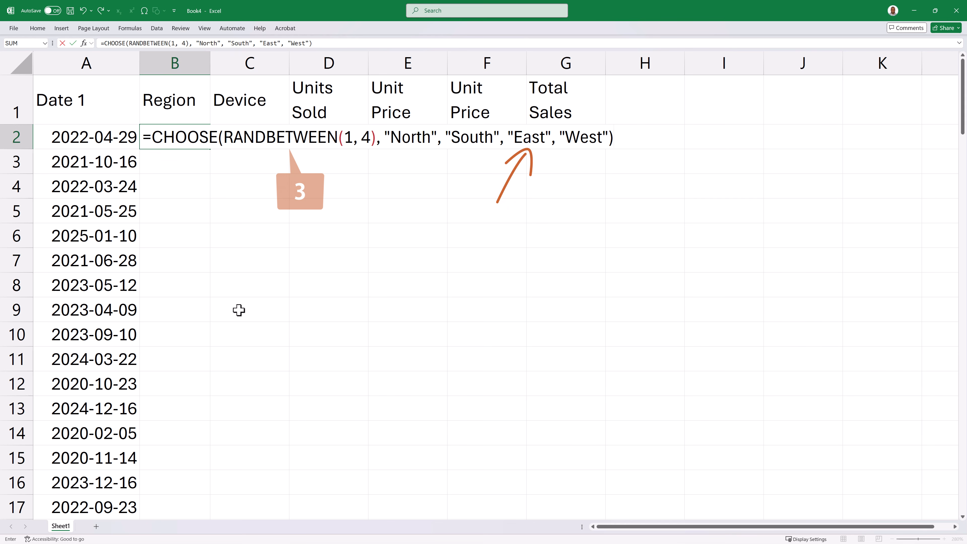
pyautogui.press('Return')
pyautogui.click(177, 140)
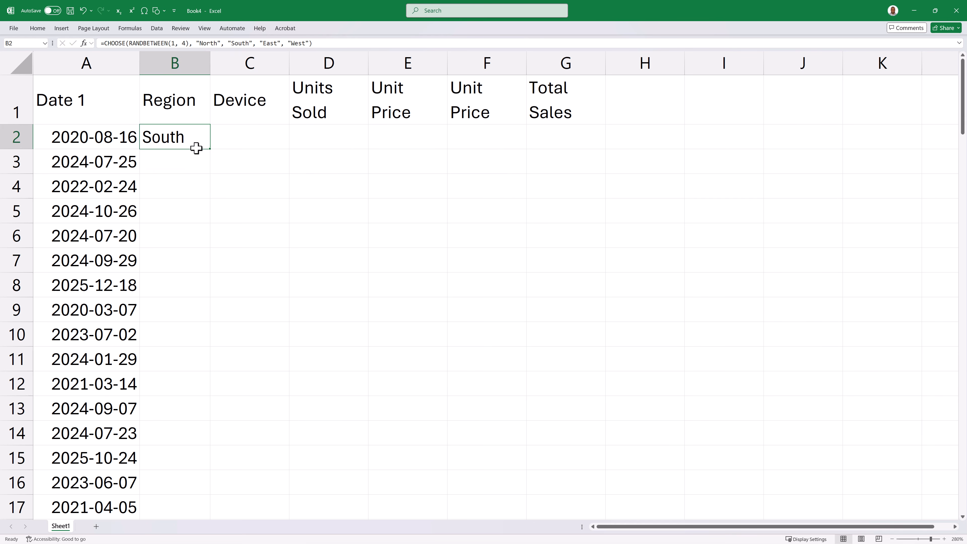
pyautogui.doubleClick(210, 150)
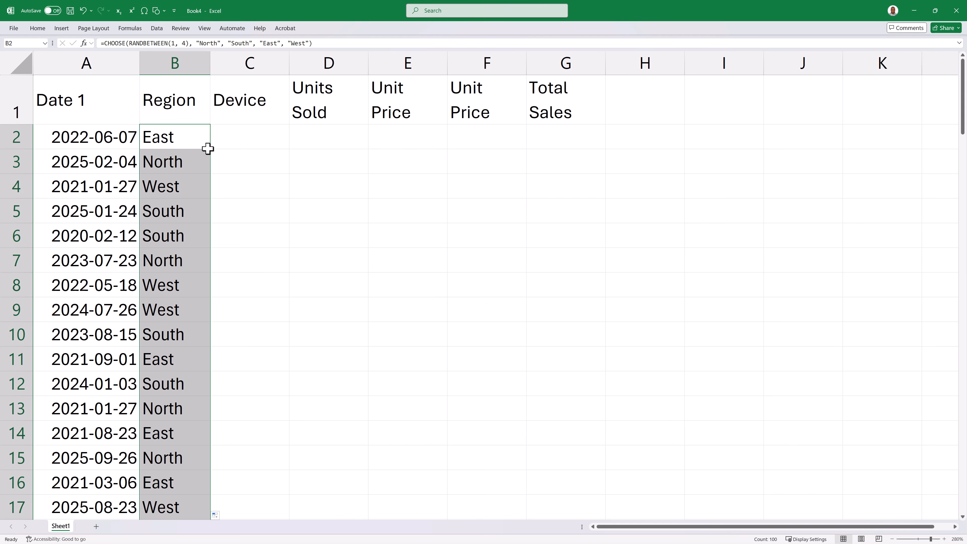
# - Enter =CHOOSE(RANDBETWEEN(1, 5), "Desktop", "Laptop", "Tablet", "Monitor", "Printer") in cell C2 and fill it down the Device column for all 100 rows
pyautogui.click(246, 136)
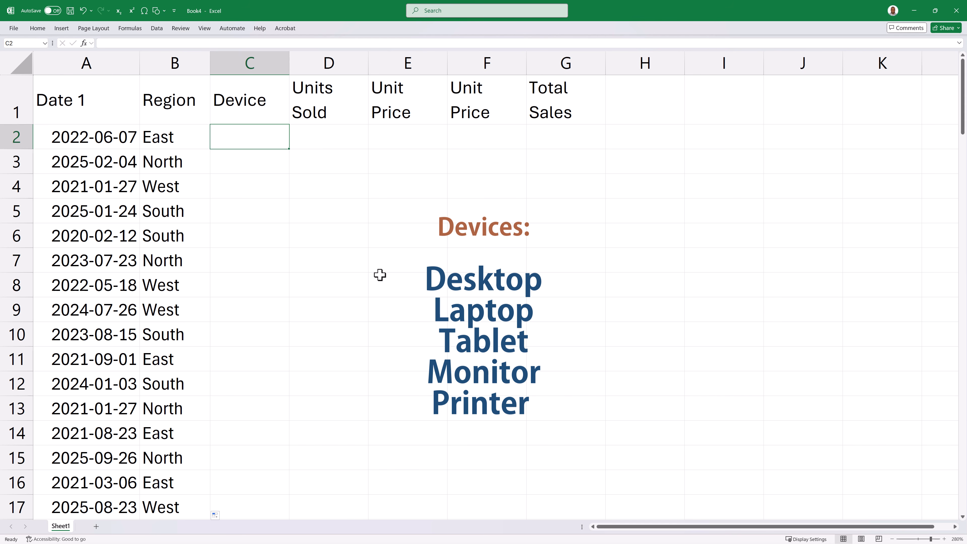
pyautogui.write('=CHOOSE(randbetween(')
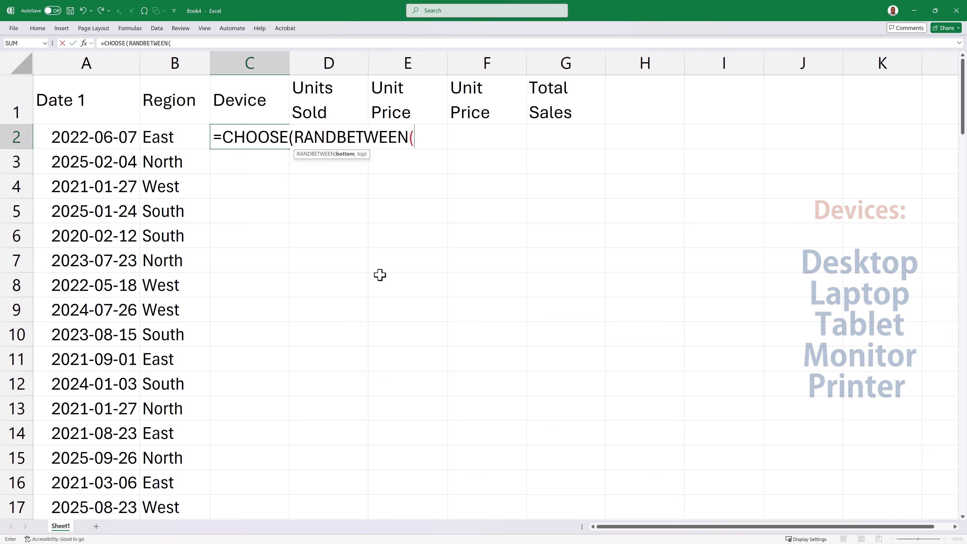
pyautogui.write('1, 5),')
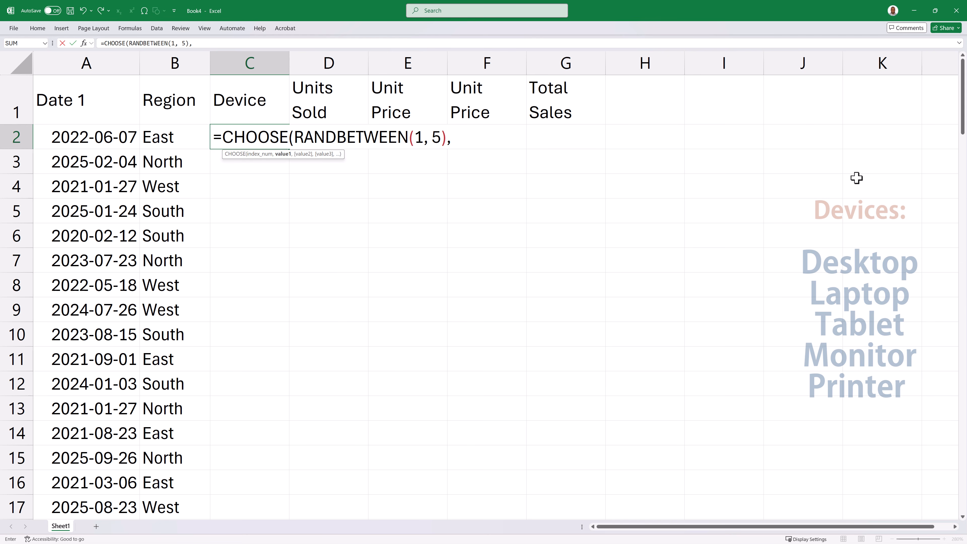
pyautogui.write('"Desktop", "Laptop", "Tablet", "Monitor", "Printer")')
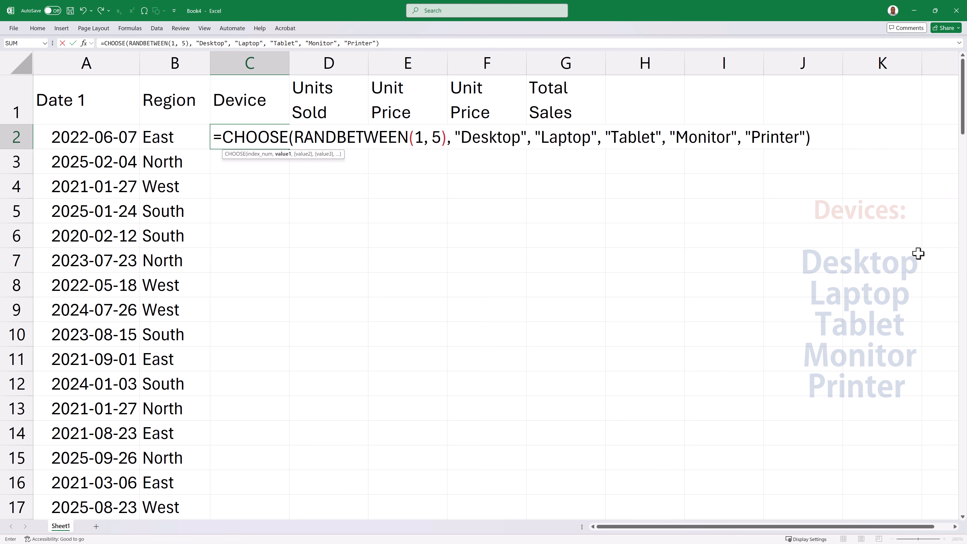
pyautogui.press('Return')
pyautogui.click(283, 144)
pyautogui.doubleClick(290, 149)
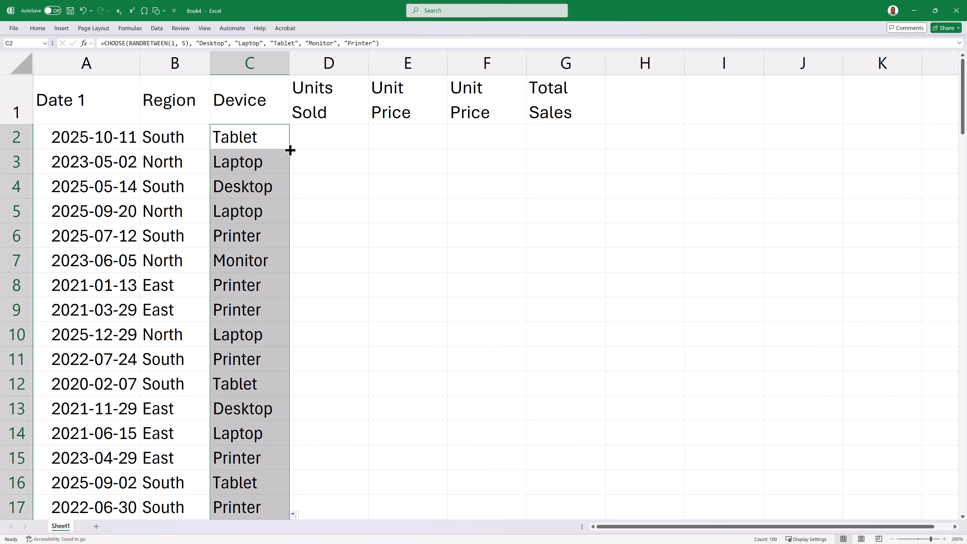
# - Enter the formula =RANDBETWEEN(5, 50) in cell D2 under Units Sold
pyautogui.click(333, 131)
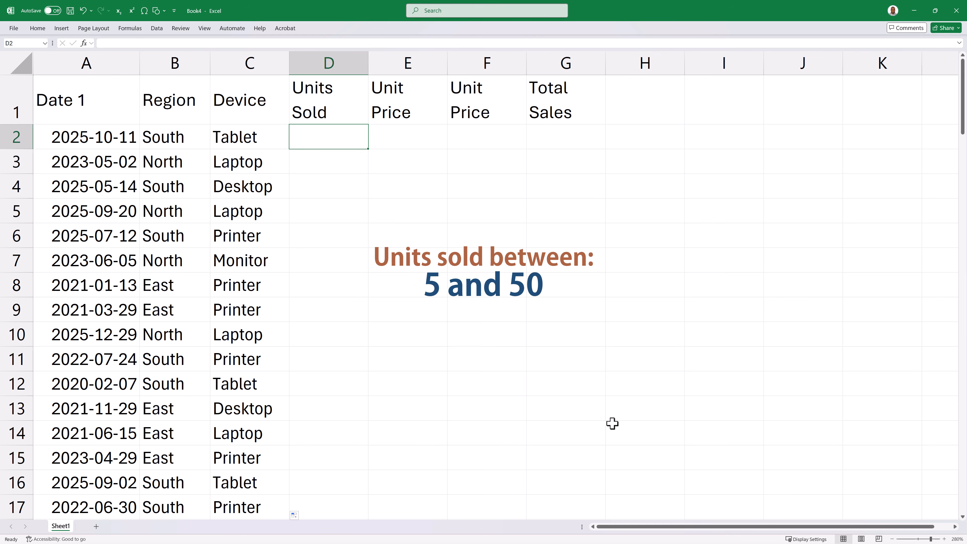
pyautogui.write('=RANDBETWEEN(')
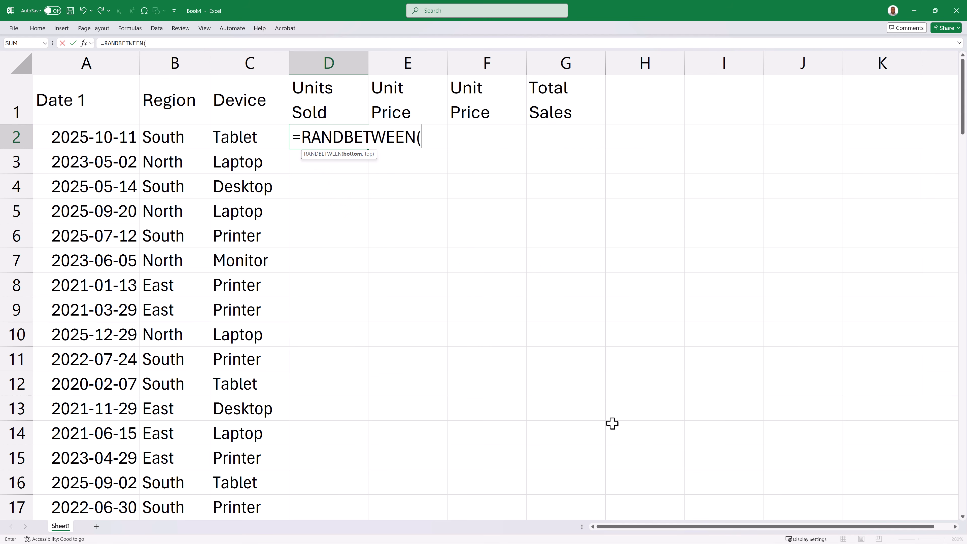
pyautogui.write('5, 50)')
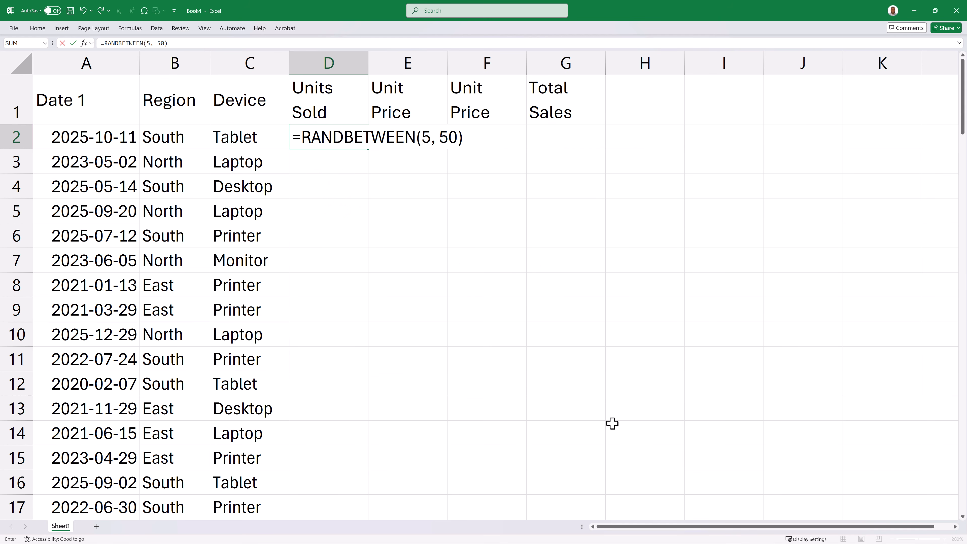
pyautogui.press('Return')
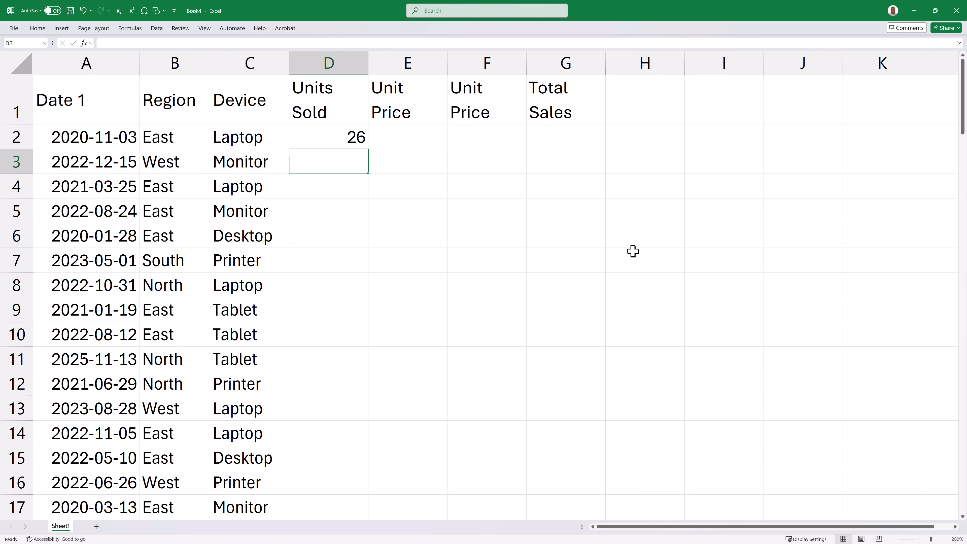
# - Replace the Units Sold formula in cell D2 with =RANDARRAY(100, 1, 5, 50, 1)
pyautogui.press('Up')
pyautogui.write('=RANDARRAY(')
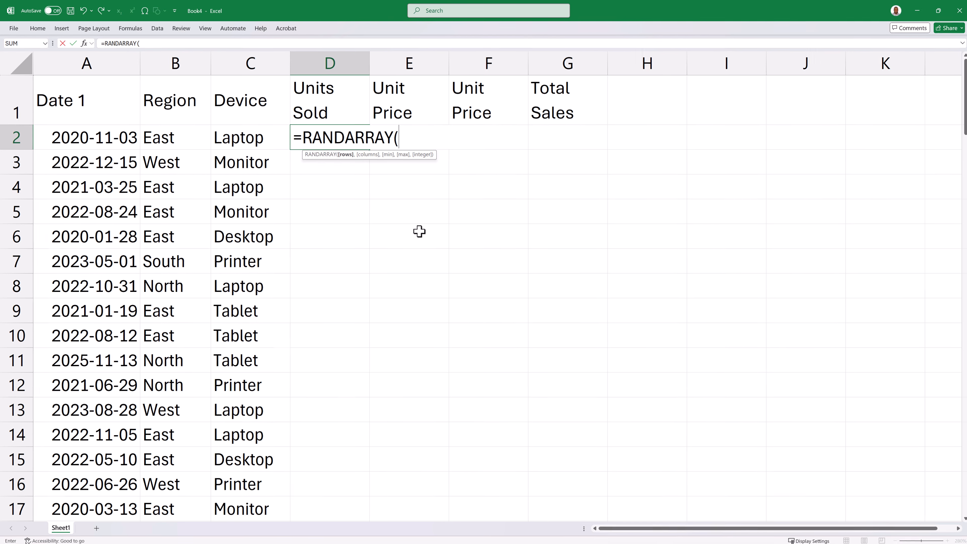
pyautogui.write('100')
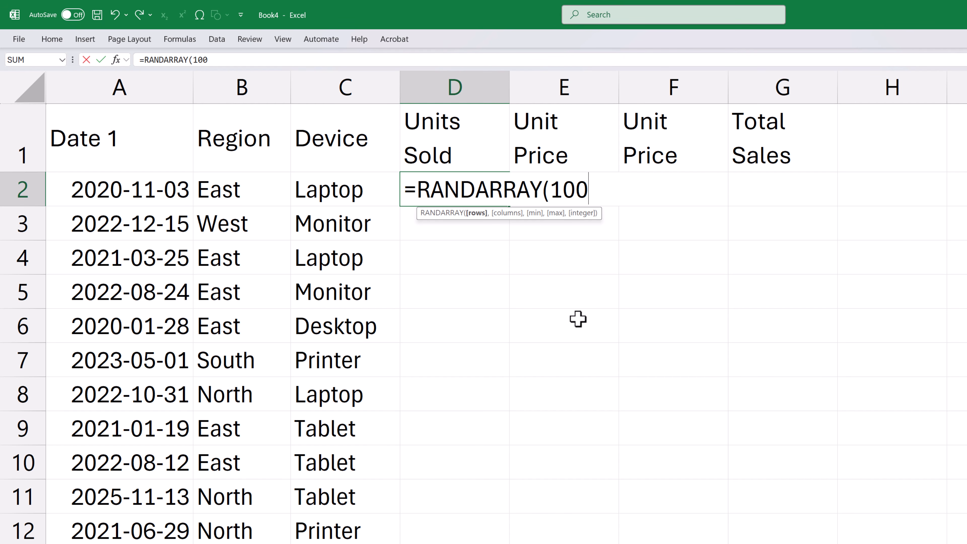
pyautogui.write(', 1, ')
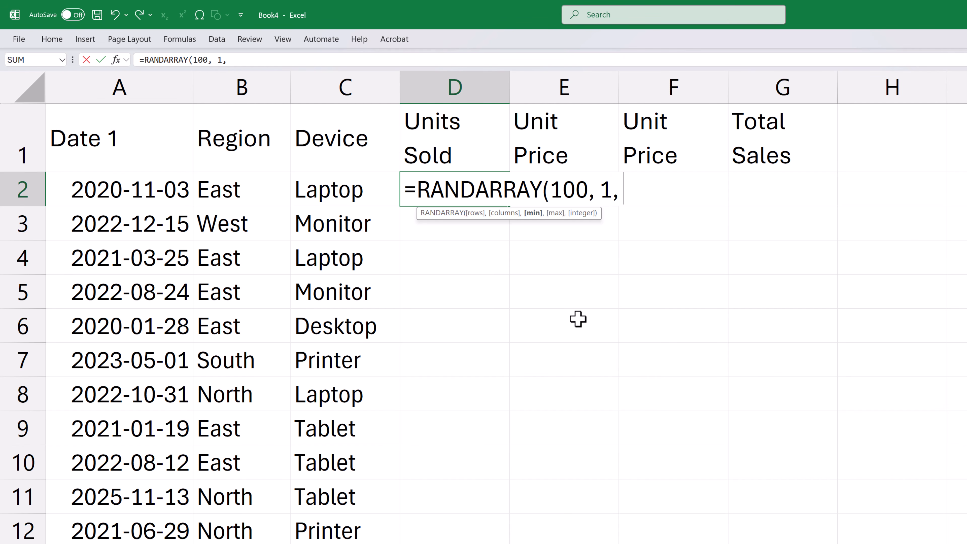
pyautogui.write('5, 50')
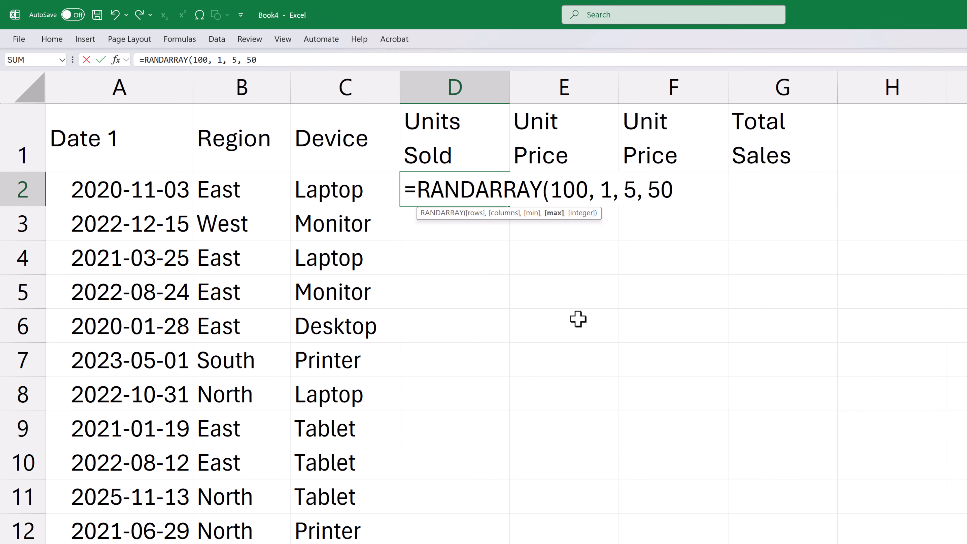
pyautogui.write(',')
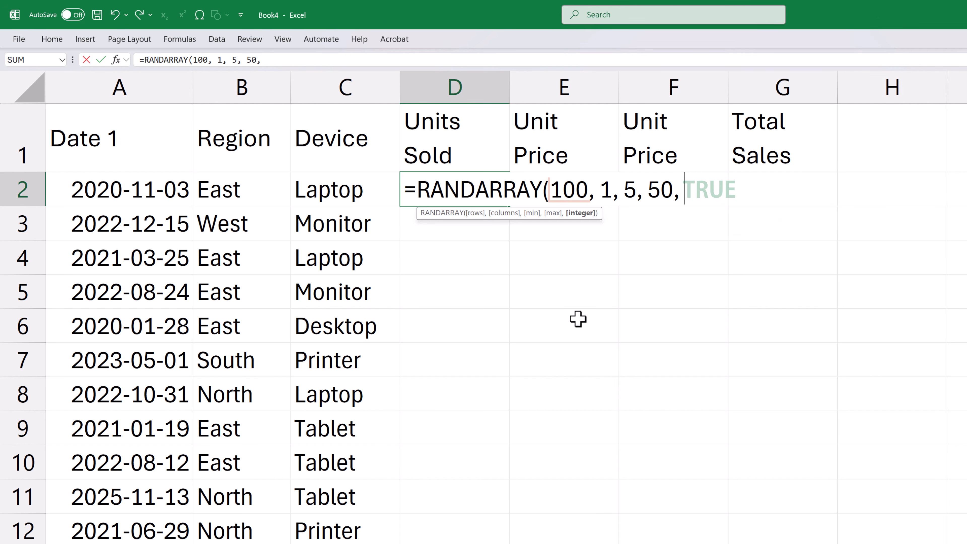
pyautogui.write(' 1')
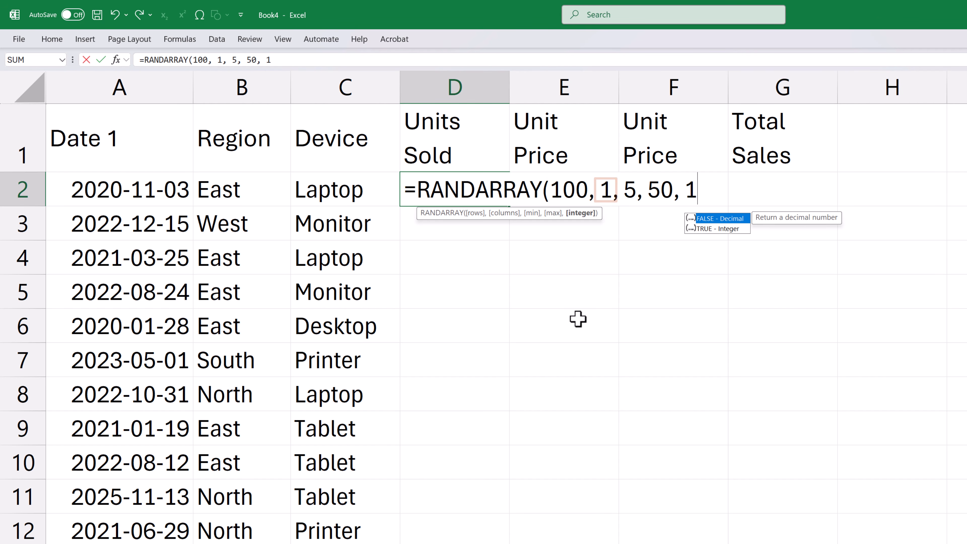
pyautogui.write(')')
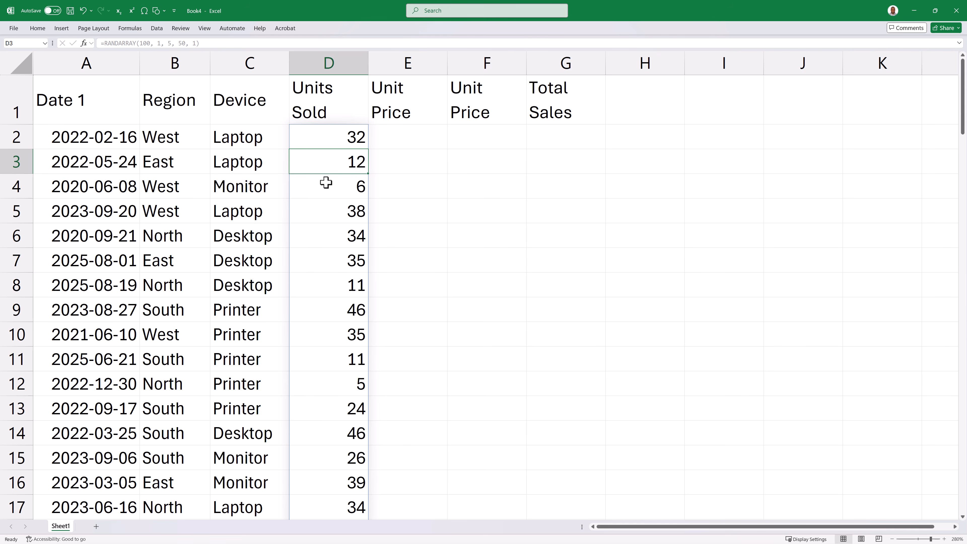
# - Enter =SWITCH(c2, "Desktop", 500, "Laptop", 700, "Tablet", 150, "Monitor", 120, "Printer", 250) in cell E2 under the first Unit Price header
pyautogui.click(413, 134)
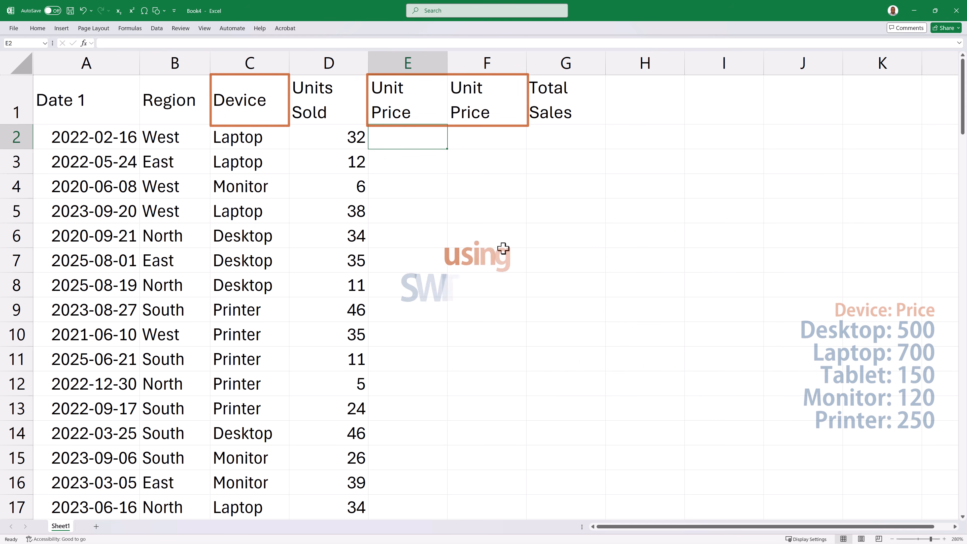
pyautogui.write('=SWITCH(')
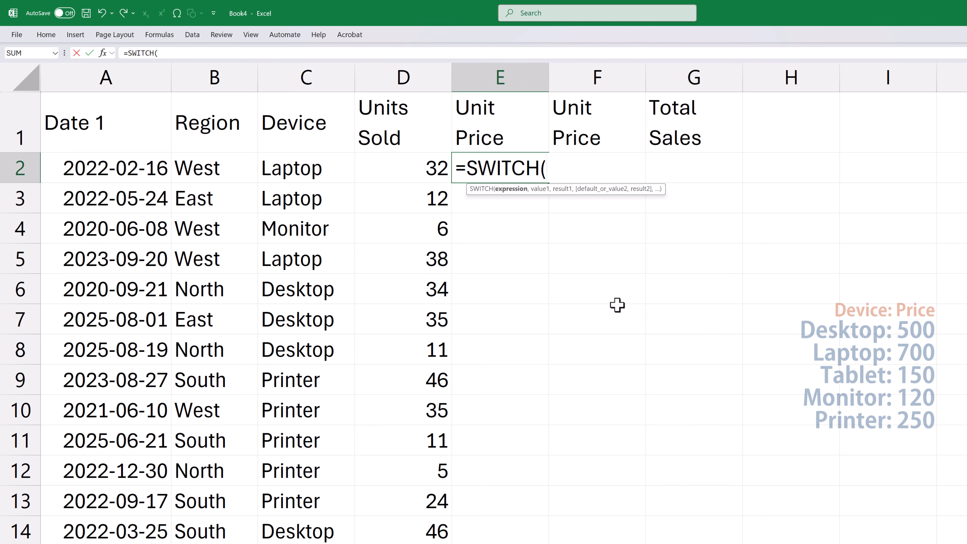
pyautogui.write('c2')
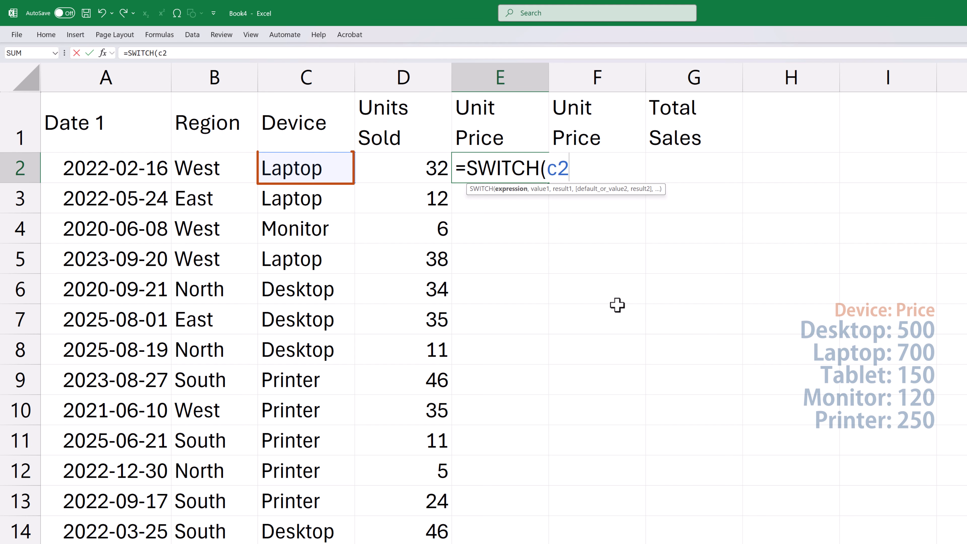
pyautogui.write(', "')
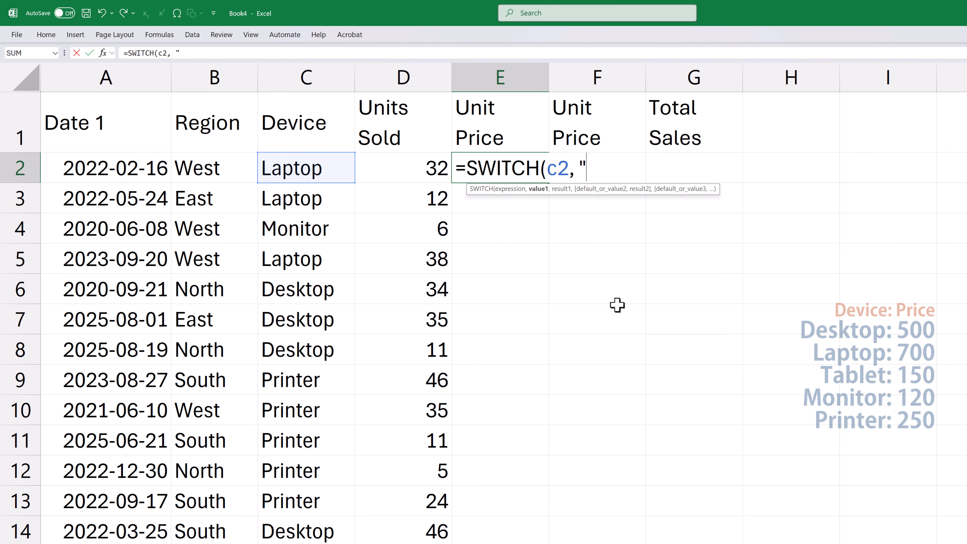
pyautogui.write('Desktop", 500')
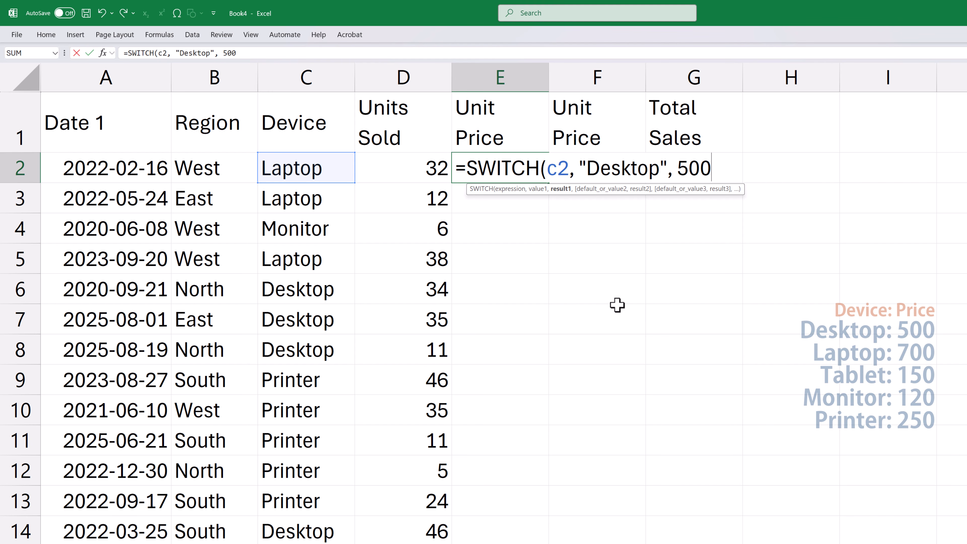
pyautogui.write(', "Laptop", 700, "')
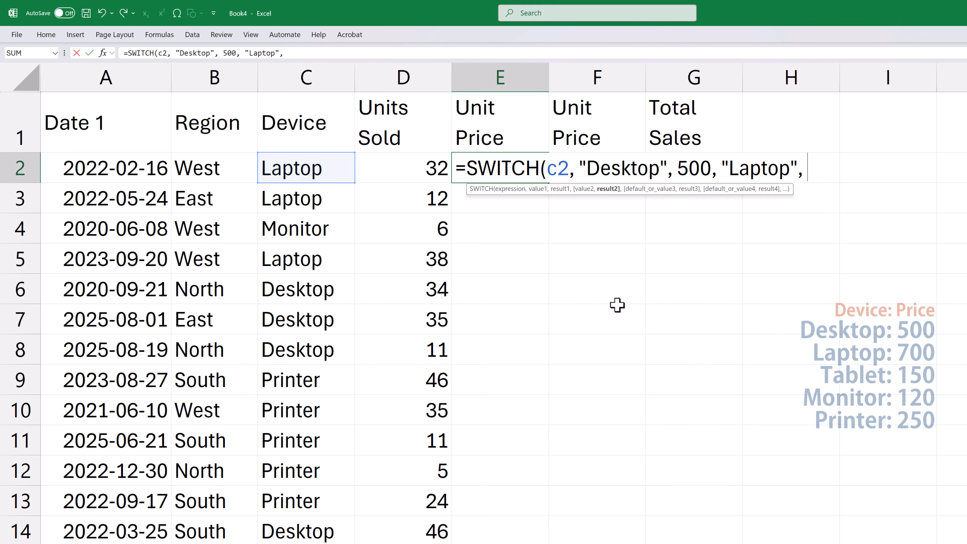
pyautogui.write('Tablet",')
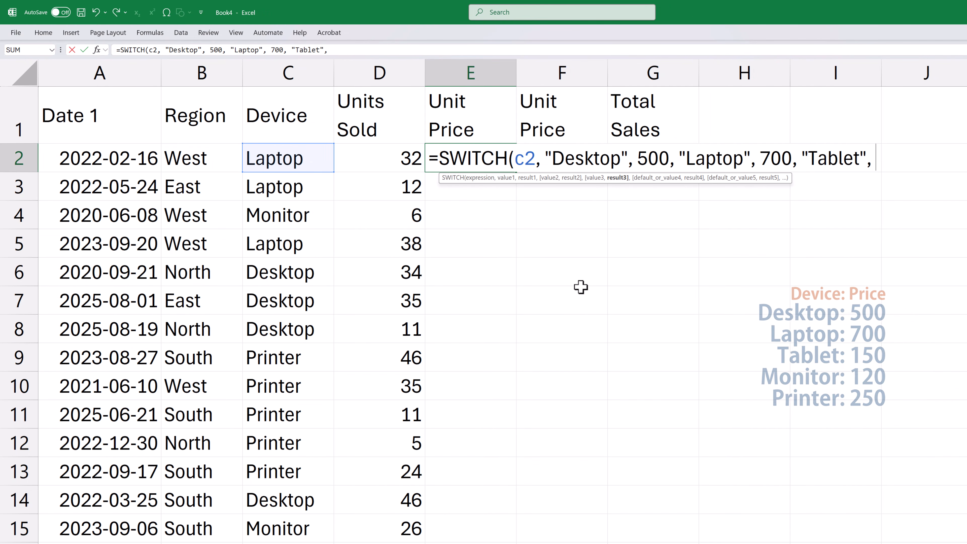
pyautogui.write(' 150, "Monitor", 12')
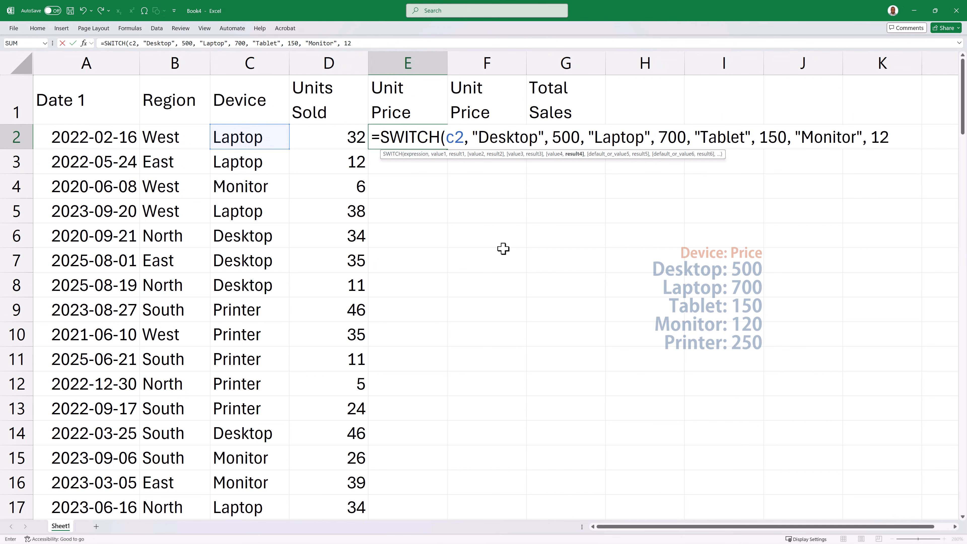
pyautogui.write('0, "Printer",')
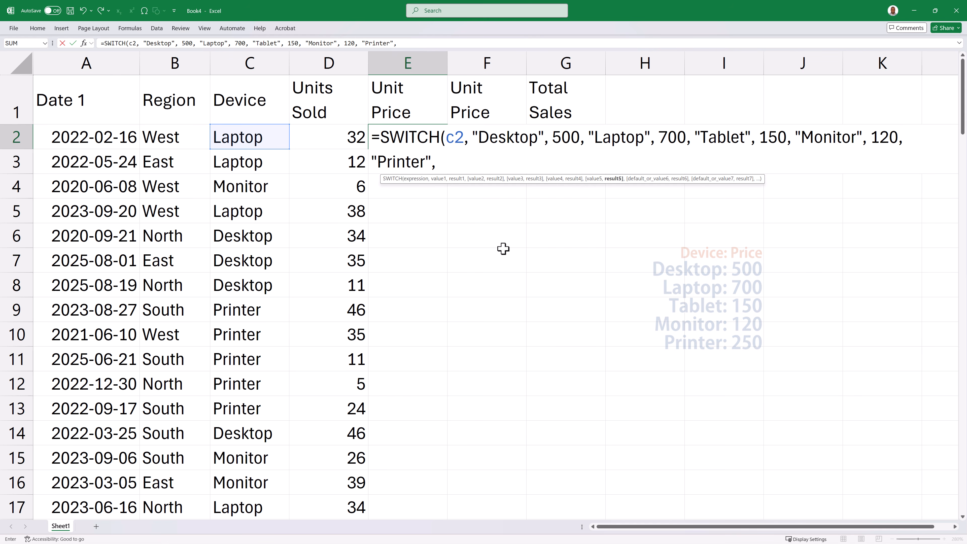
pyautogui.write(' 250')
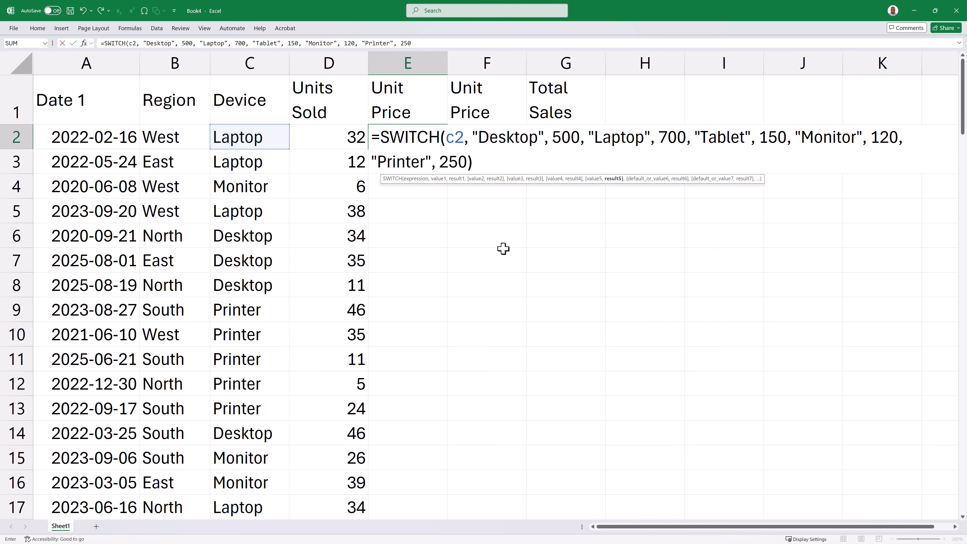
pyautogui.write(')')
pyautogui.press('Return')
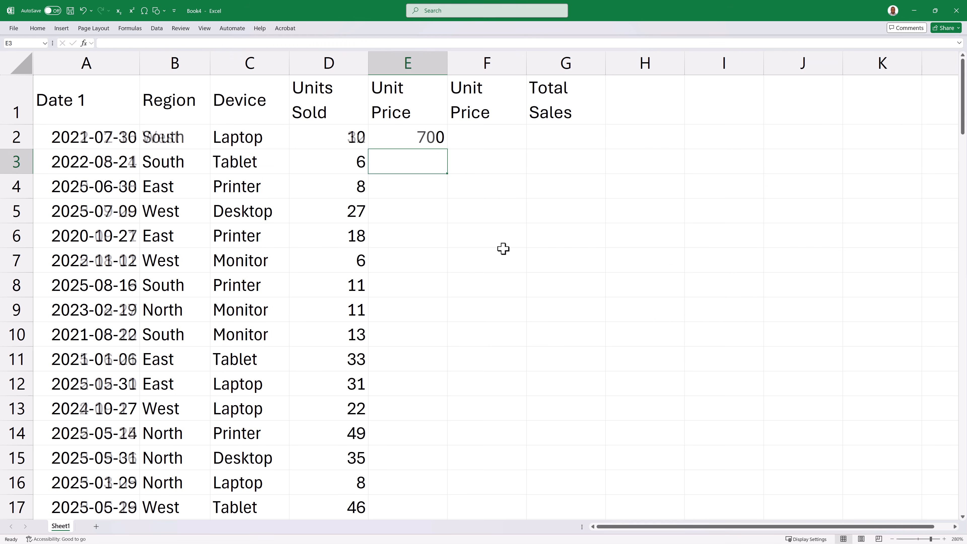
# - Fill the SWITCH formula in E2 down the Unit Price column for all 100 rows
pyautogui.click(436, 136)
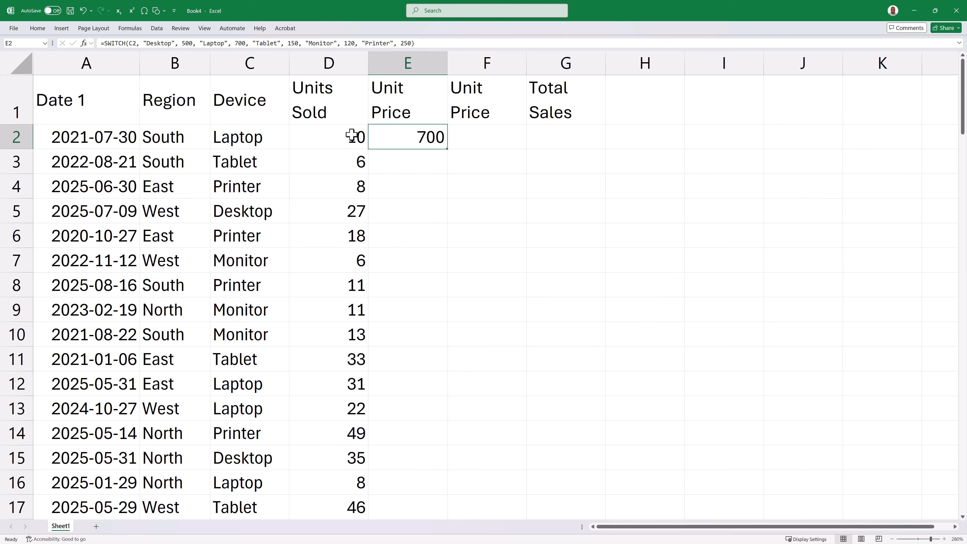
pyautogui.doubleClick(447, 149)
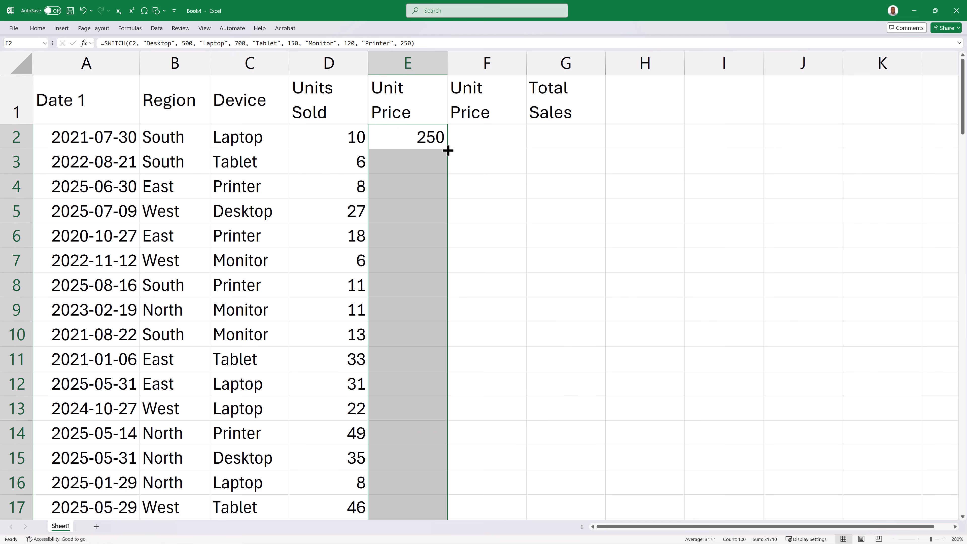
pyautogui.click(433, 163)
pyautogui.click(434, 187)
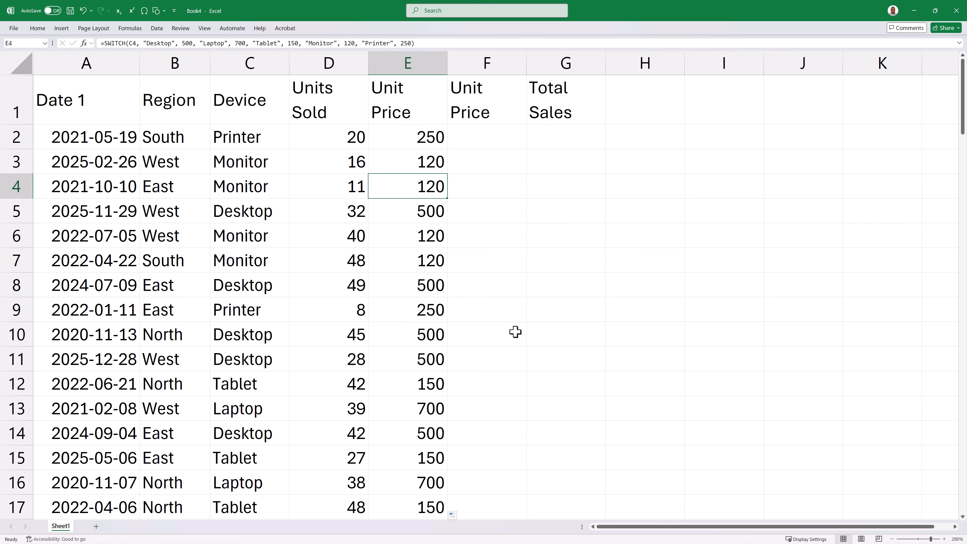
# - Begin an XLOOKUP formula in F2 with lookup value C2 and lookup array {"Desktop", "Laptop", "Tablet", "Monitor", "Printer"}
pyautogui.click(499, 138)
pyautogui.write('=')
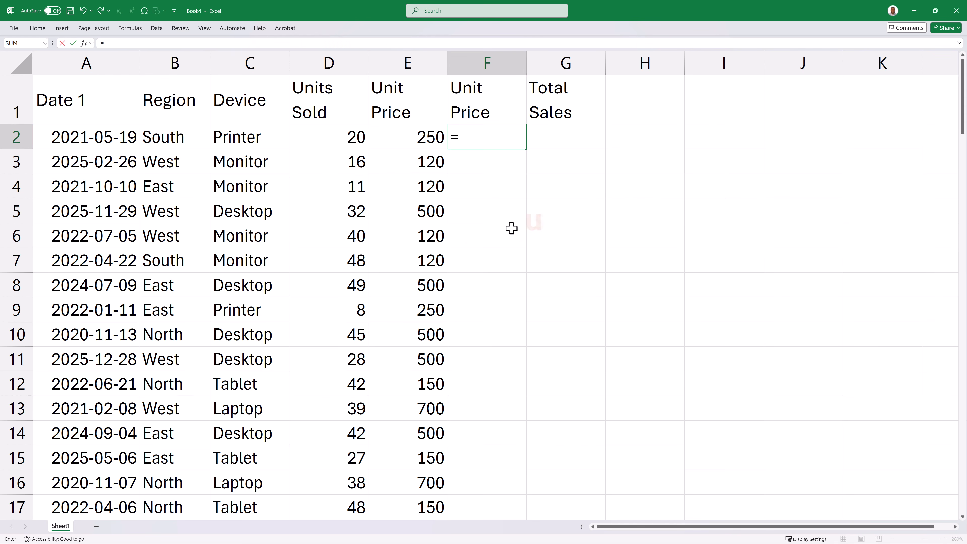
pyautogui.write('x')
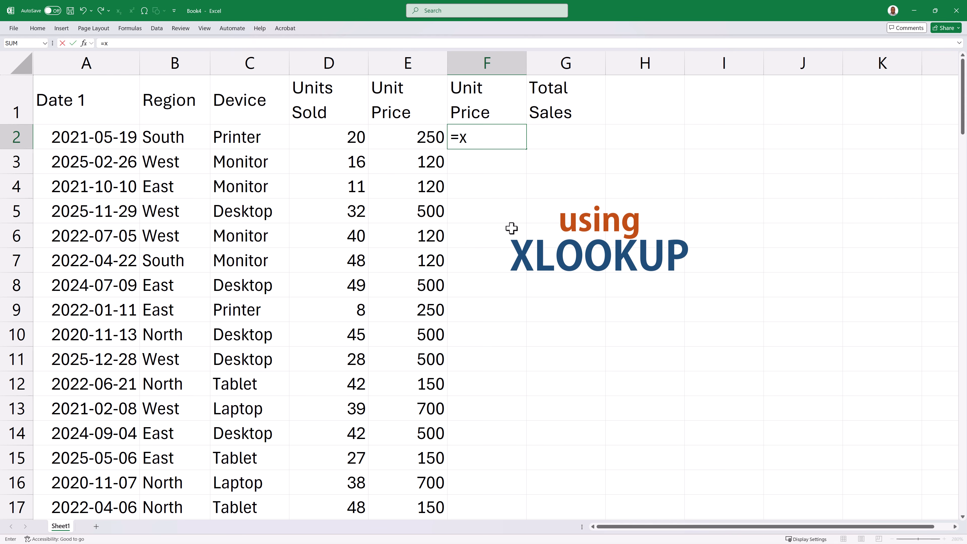
pyautogui.write('loo')
pyautogui.press('Tab')
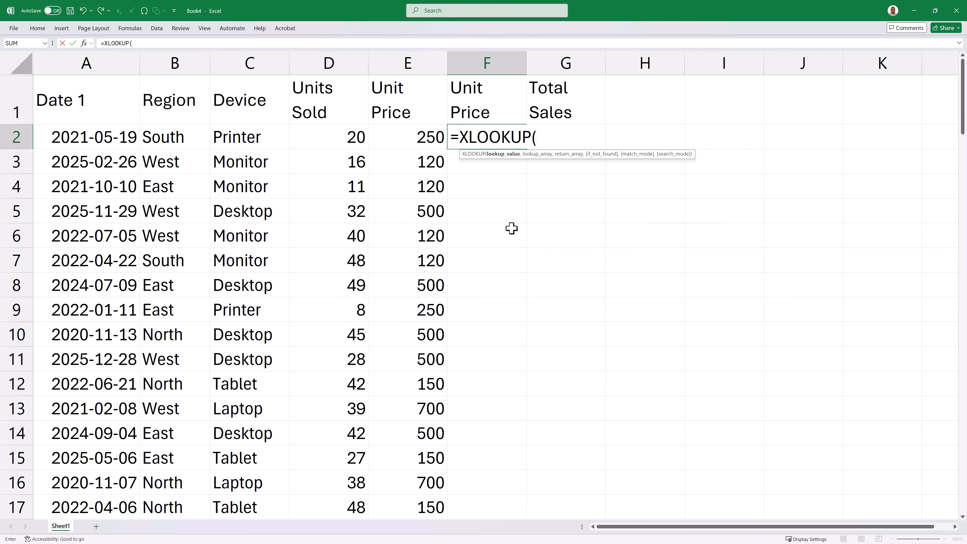
pyautogui.click(253, 138)
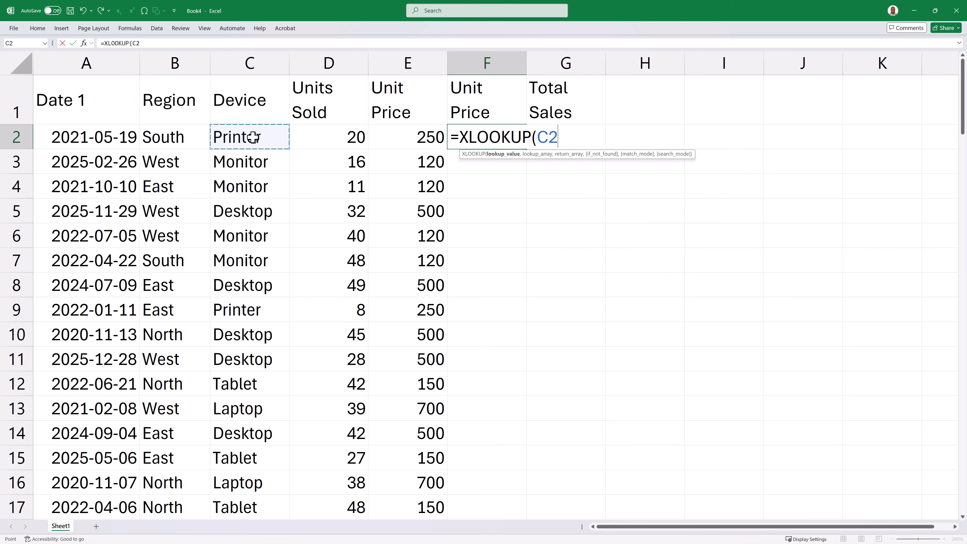
pyautogui.write(',')
pyautogui.hotkey('alt', 'Tab')
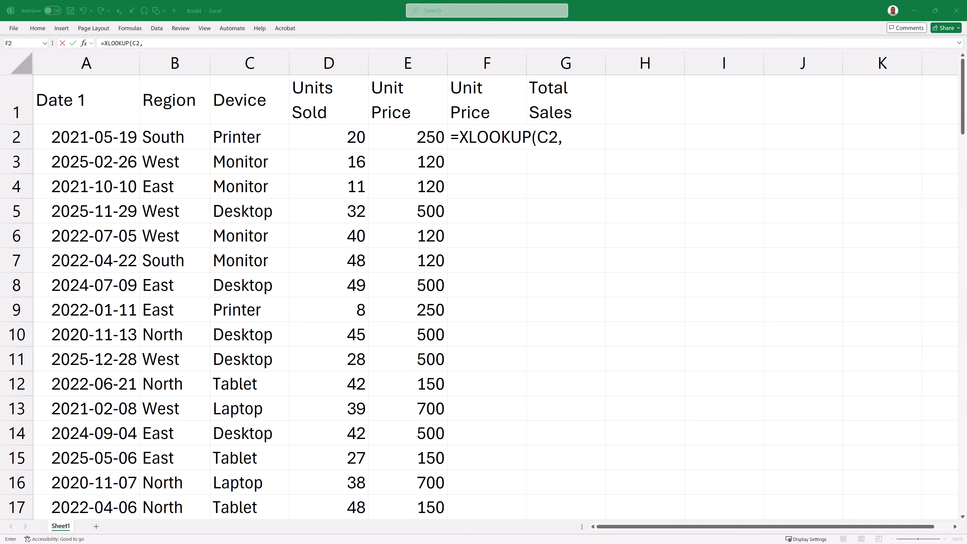
pyautogui.click(579, 135)
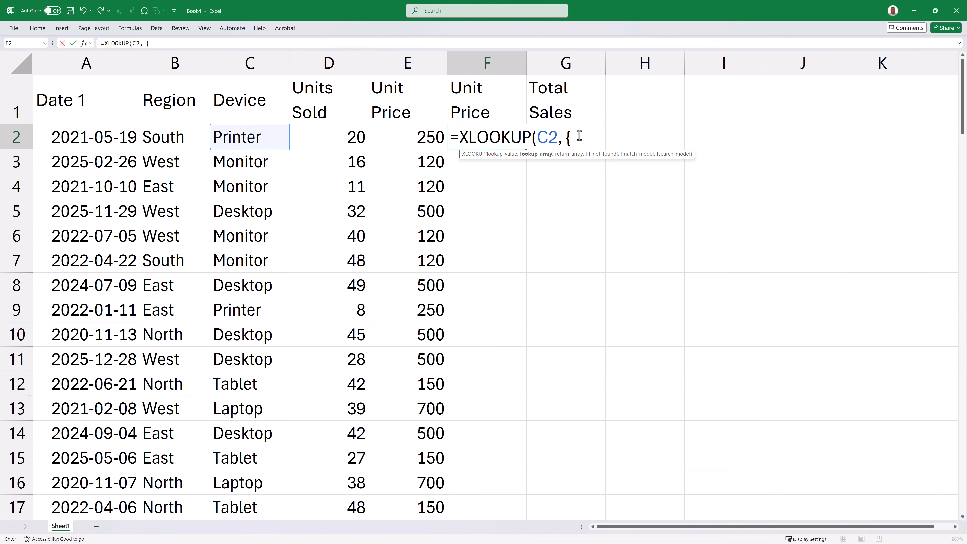
pyautogui.write('"Desktop", "Laptop", "Tablet", "Monitor", "Printer"')
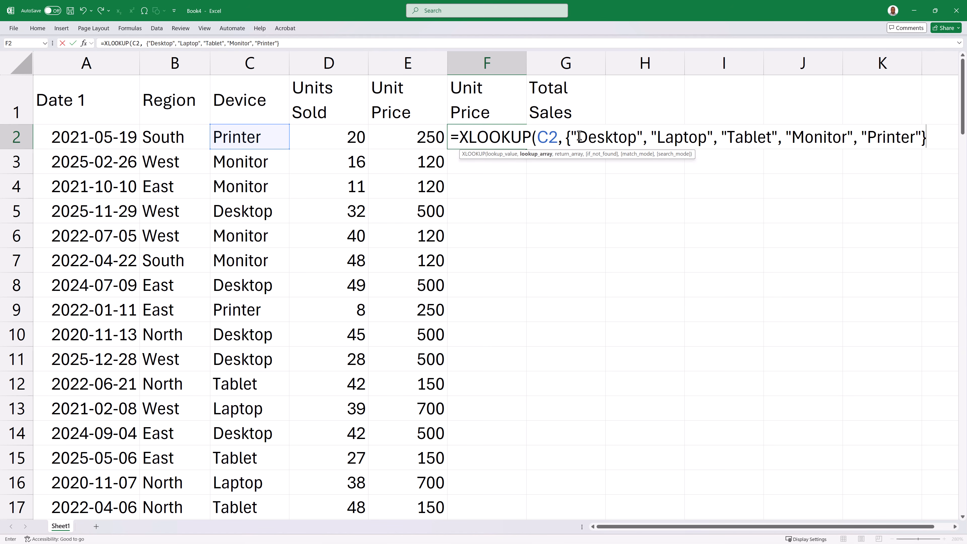
# - Complete the XLOOKUP in F2 with the return array {500,700,150,120,250} and fill it down the second Unit Price column
pyautogui.write(', {')
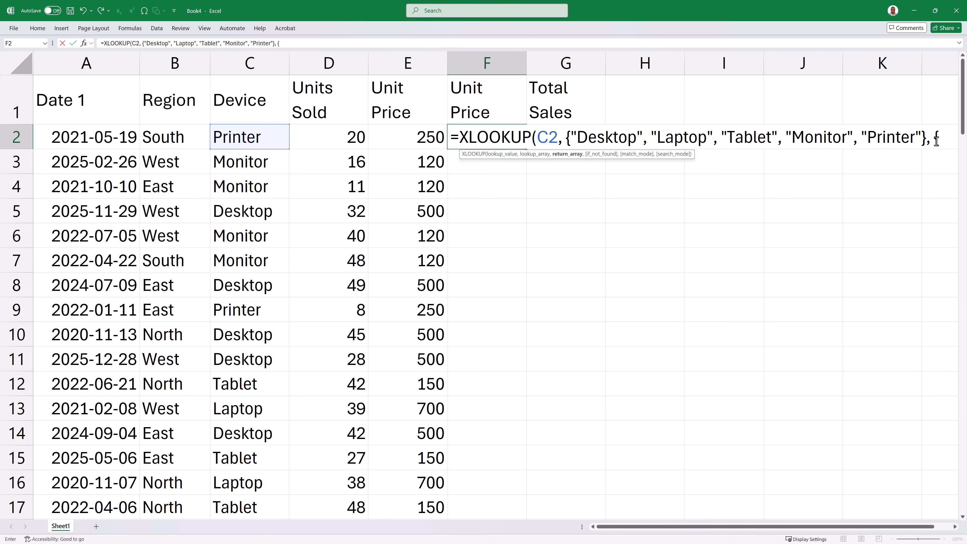
pyautogui.write('500,700,150,120,250}')
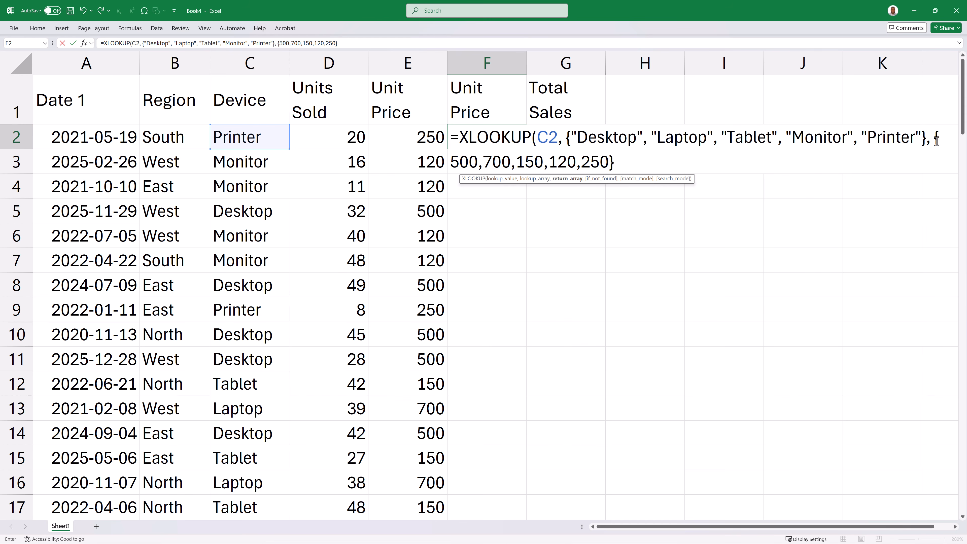
pyautogui.write(')')
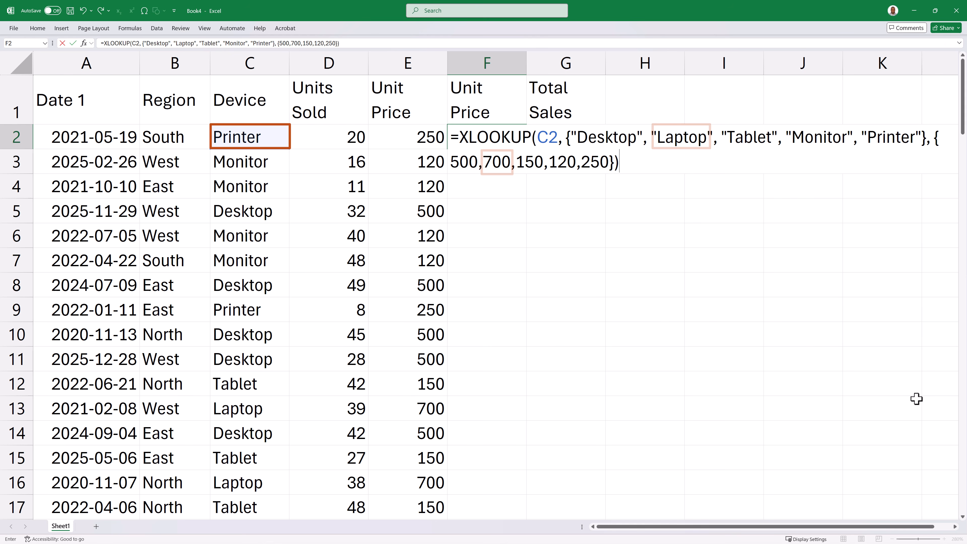
pyautogui.press('Return')
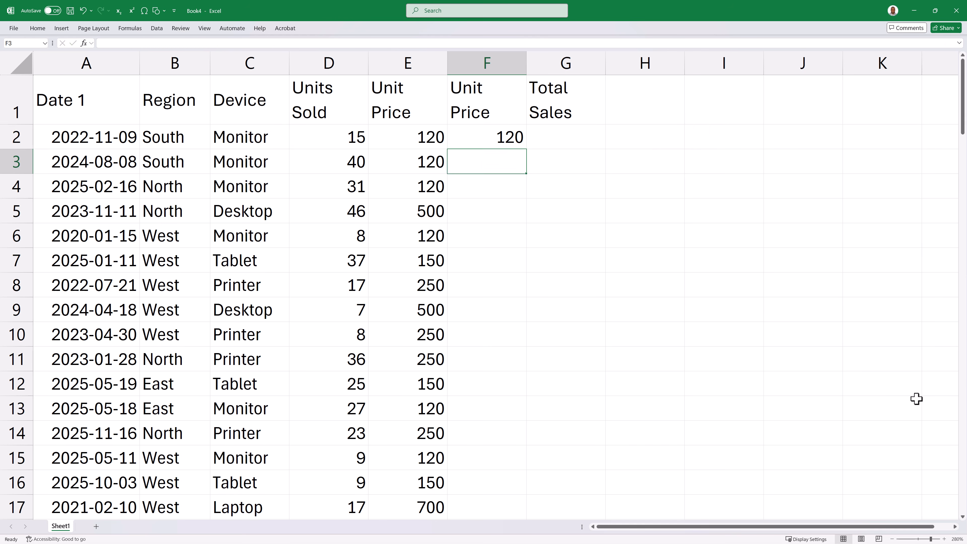
pyautogui.press('Up')
pyautogui.doubleClick(528, 150)
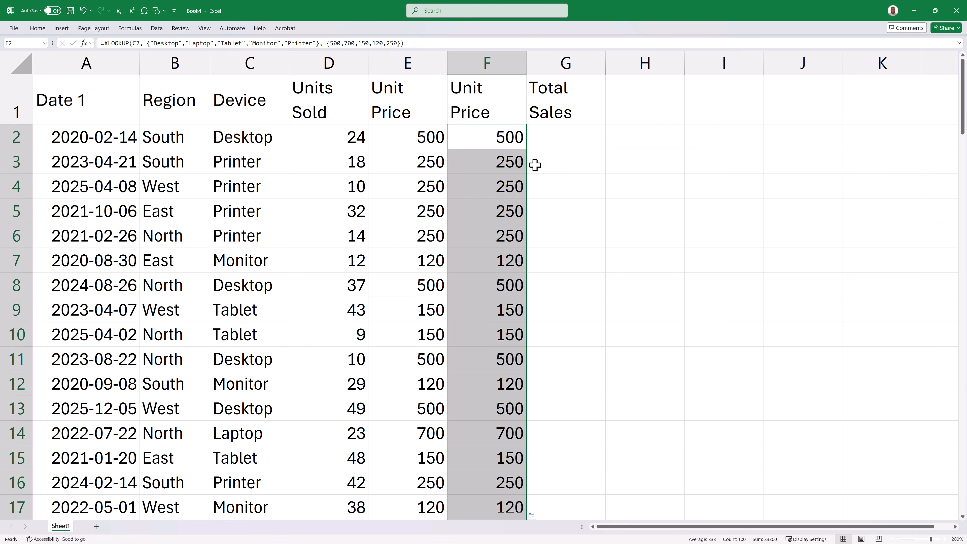
# - Delete column F, the duplicate Unit Price column
pyautogui.click(703, 338)
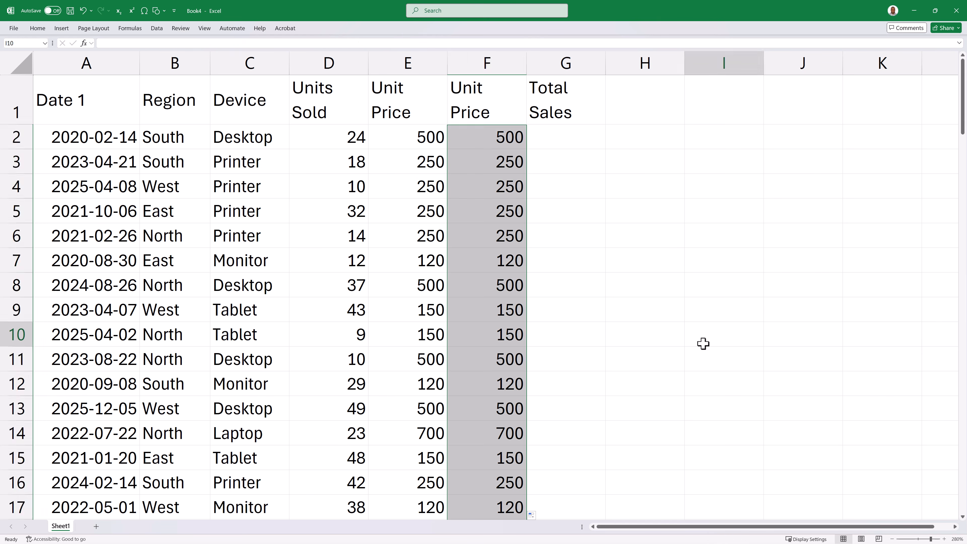
pyautogui.rightClick(505, 62)
pyautogui.click(530, 168)
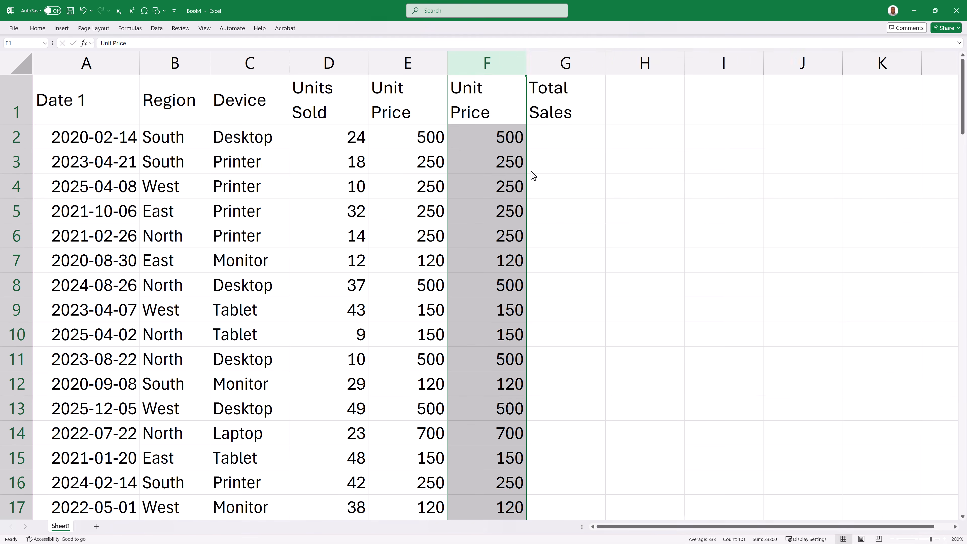
# - Enter =D2*E2 in cell F2 under Total Sales and fill it down for all 100 rows
pyautogui.click(504, 138)
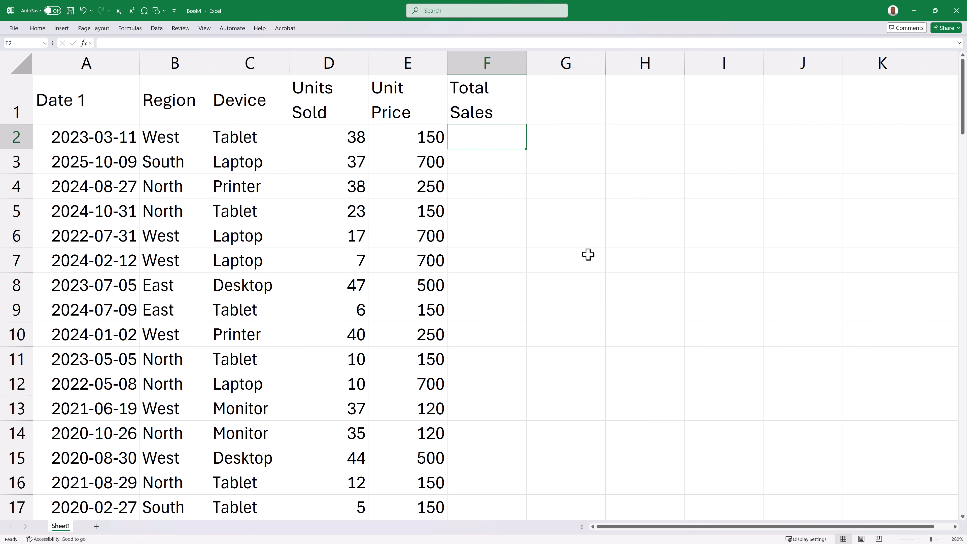
pyautogui.write('=')
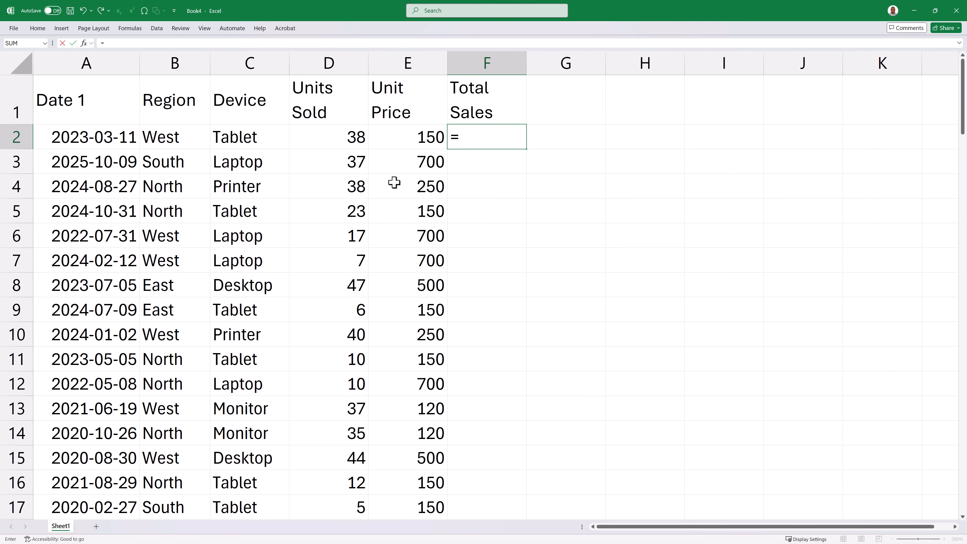
pyautogui.click(324, 129)
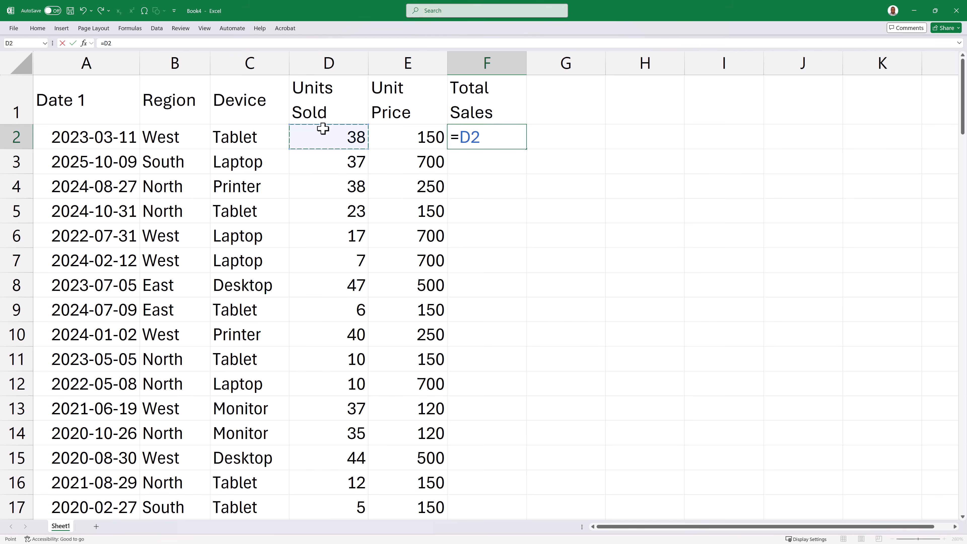
pyautogui.write('*')
pyautogui.click(408, 137)
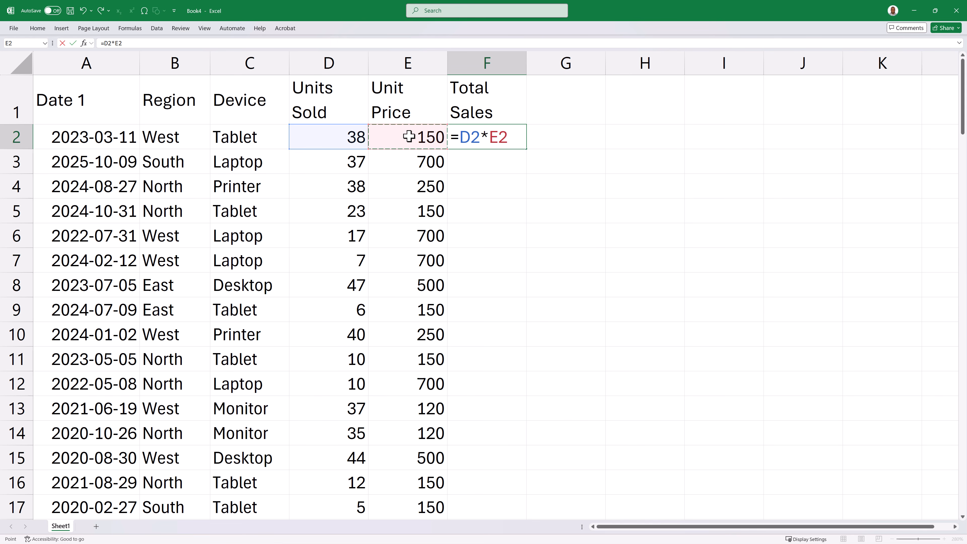
pyautogui.press('Return')
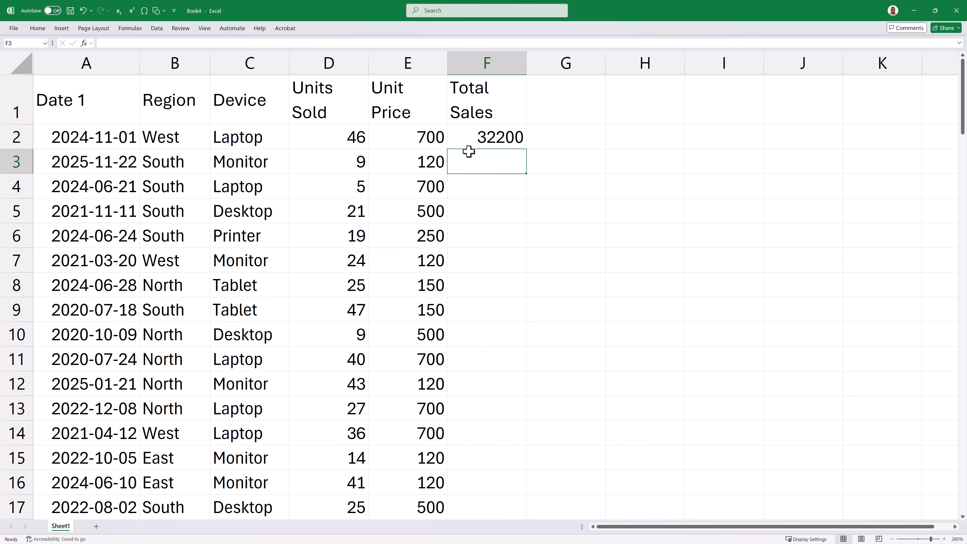
pyautogui.click(500, 138)
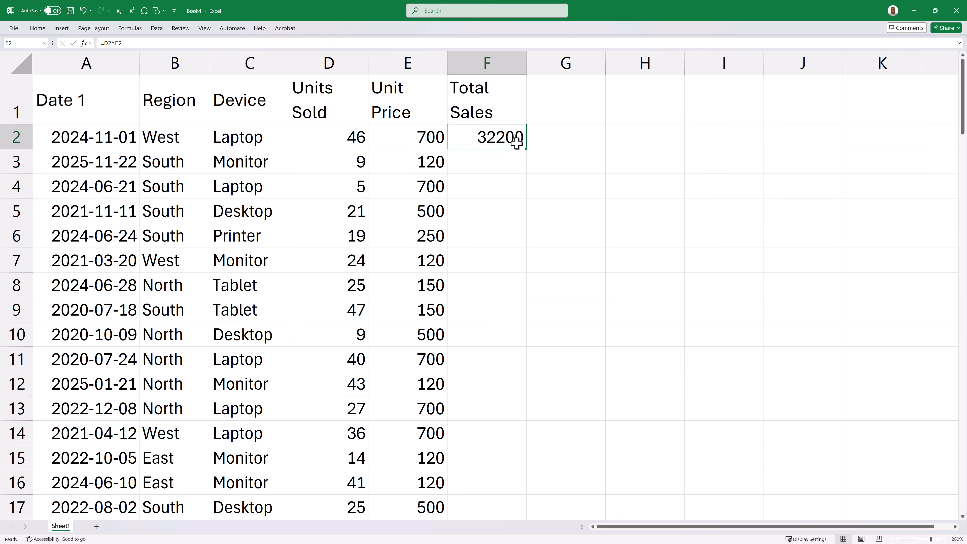
pyautogui.doubleClick(529, 151)
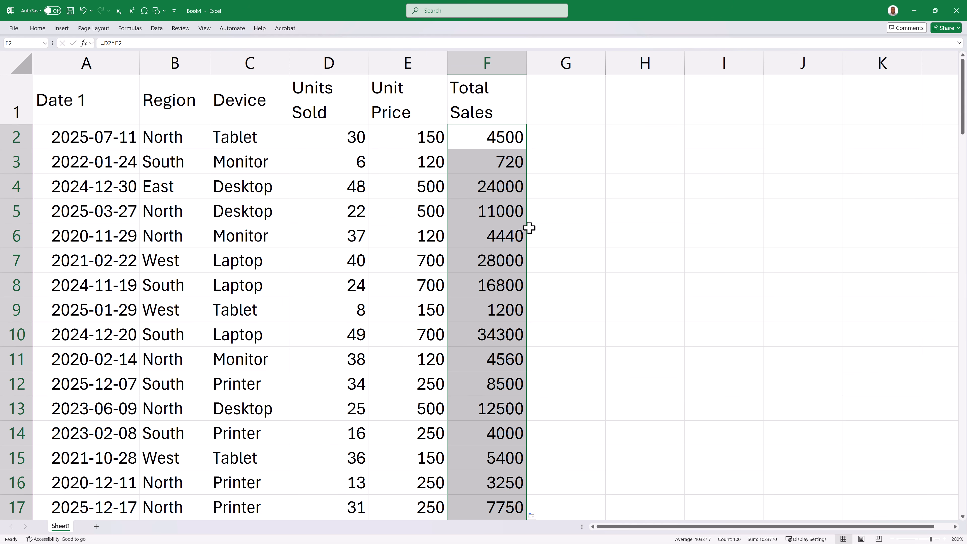
# - Change the header in cell A1 to Date
pyautogui.click(581, 110)
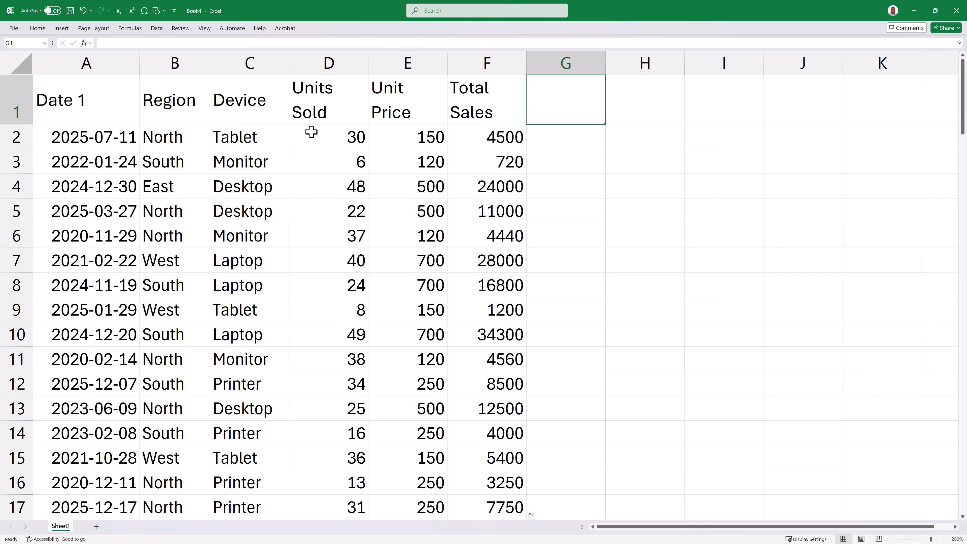
pyautogui.doubleClick(133, 91)
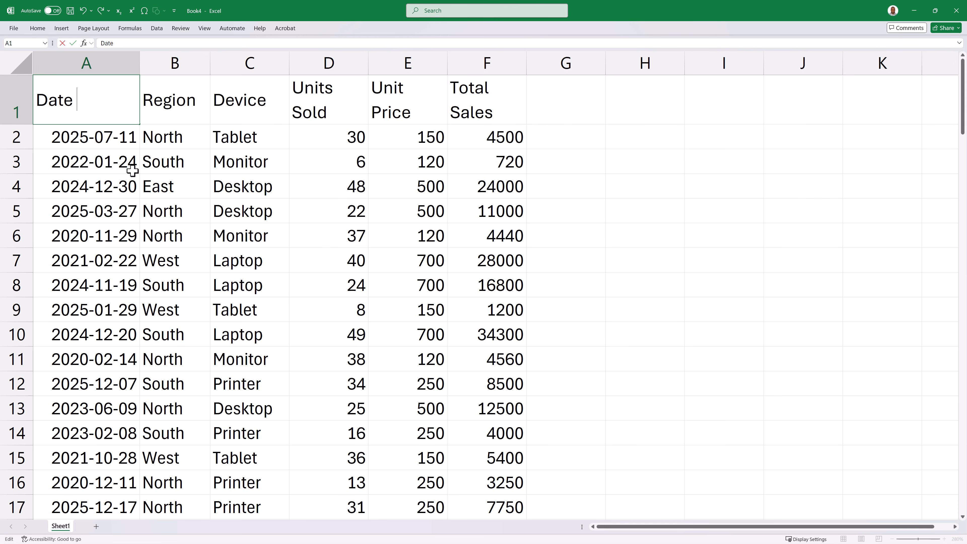
pyautogui.click(143, 143)
# - Select the whole dataset from A1 through F101, including the headers, and copy it
pyautogui.click(78, 81)
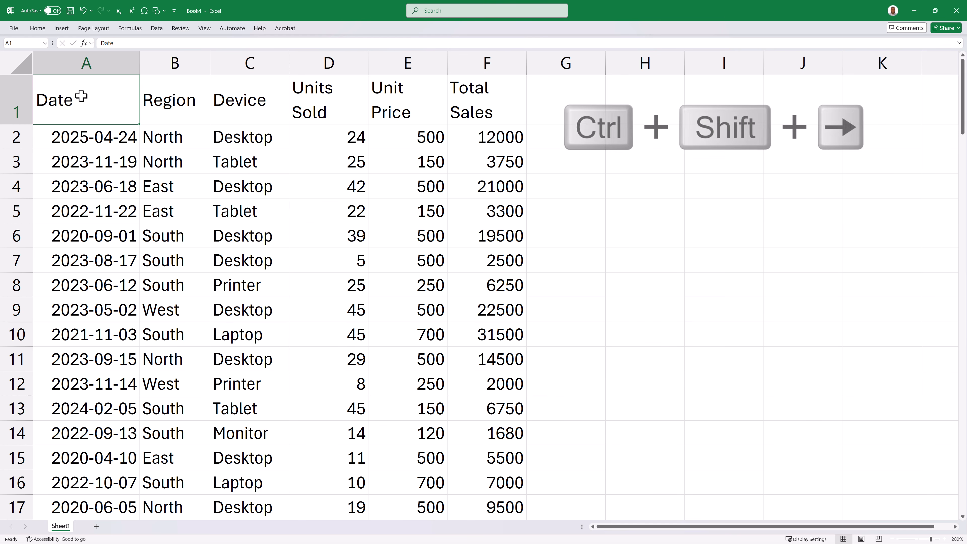
pyautogui.hotkey('ctrl', 'shift', 'Right')
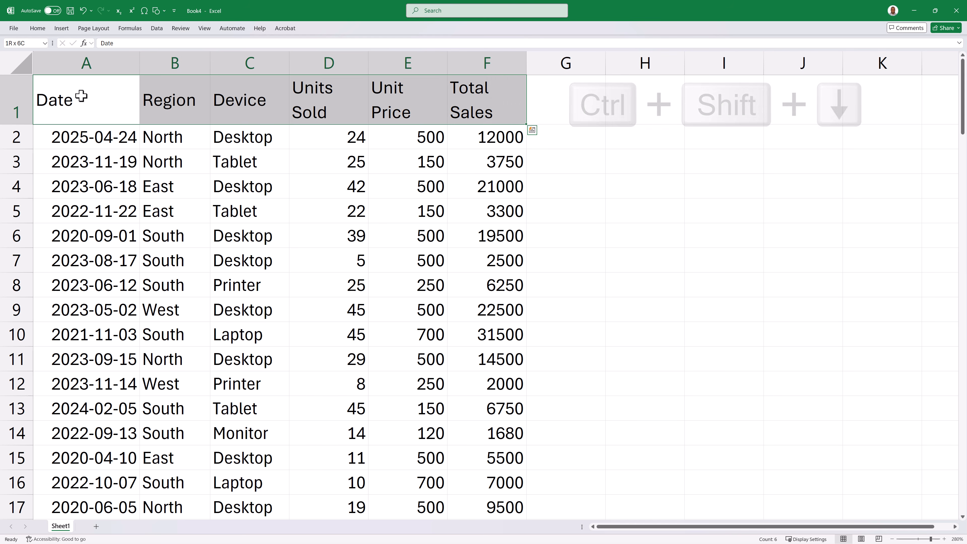
pyautogui.hotkey('ctrl', 'shift', 'Down')
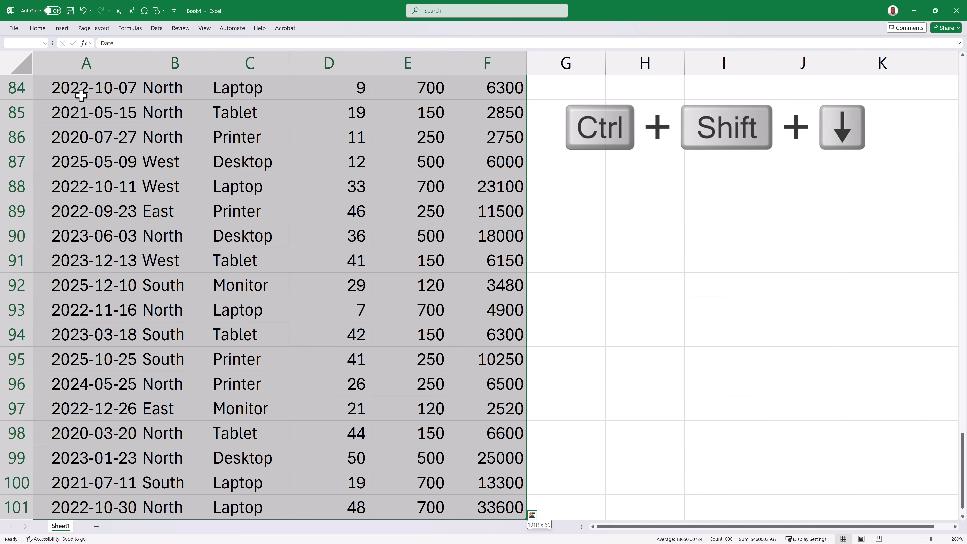
pyautogui.hotkey('ctrl', 'c')
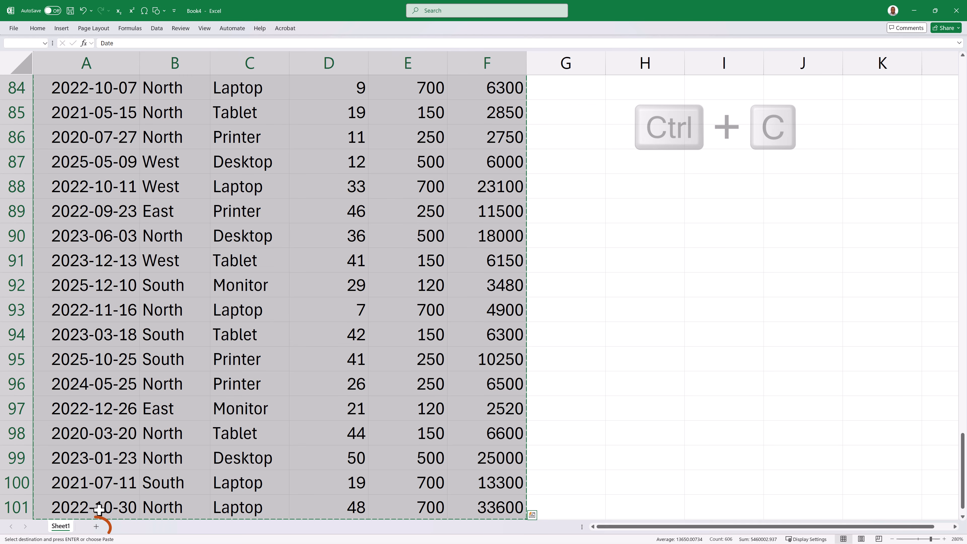
# - Add a new worksheet and paste the copied dataset into cell A1 as values only
pyautogui.click(96, 526)
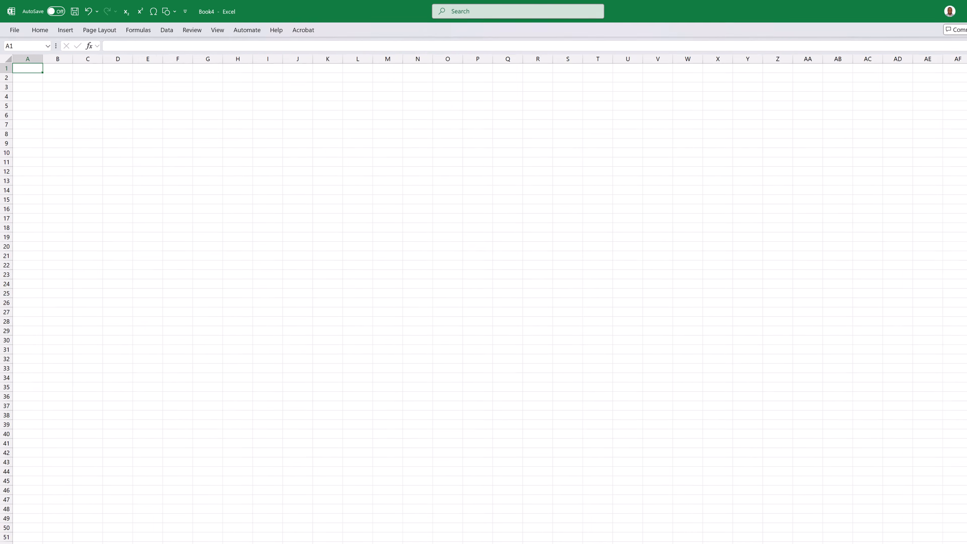
pyautogui.rightClick(37, 69)
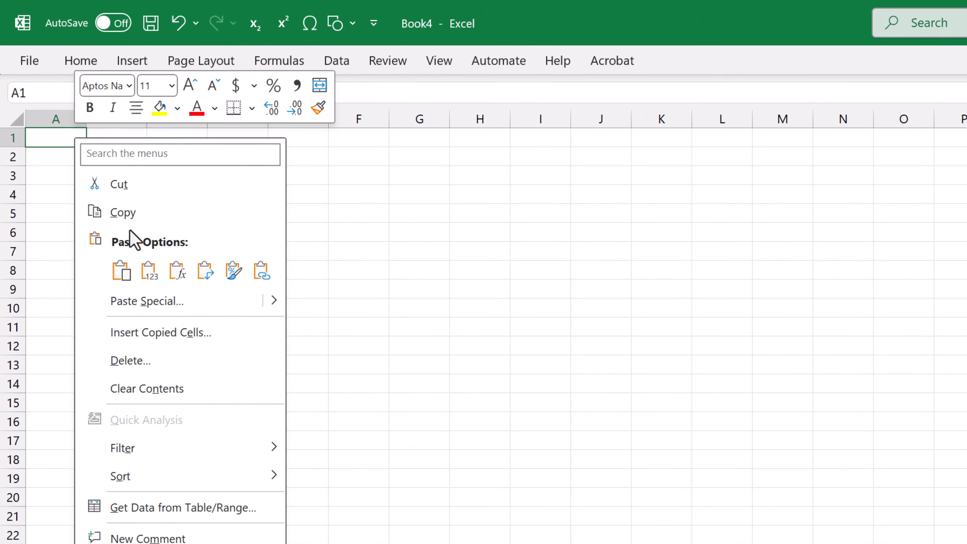
pyautogui.click(149, 271)
pyautogui.click(148, 271)
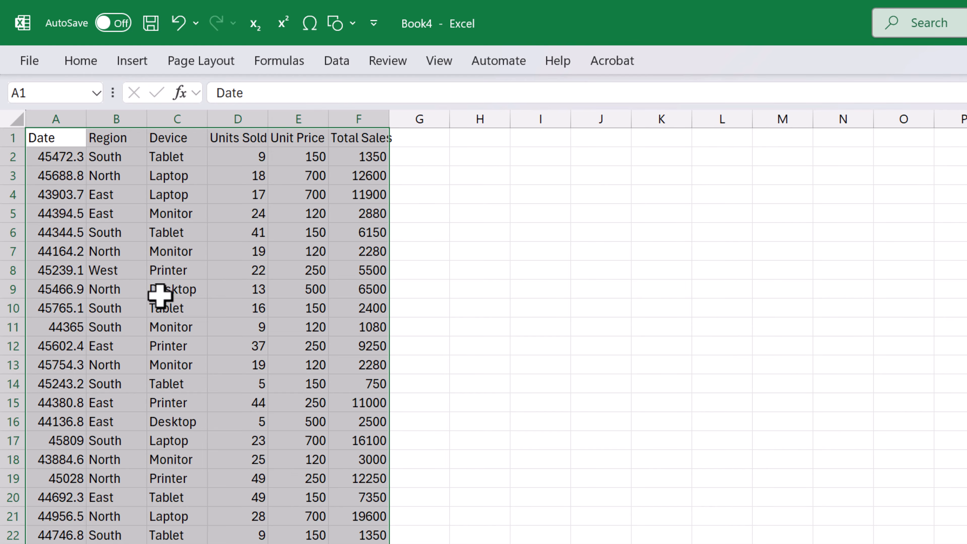
pyautogui.scroll(6, 156, 335)
pyautogui.scroll(2, 302, 447)
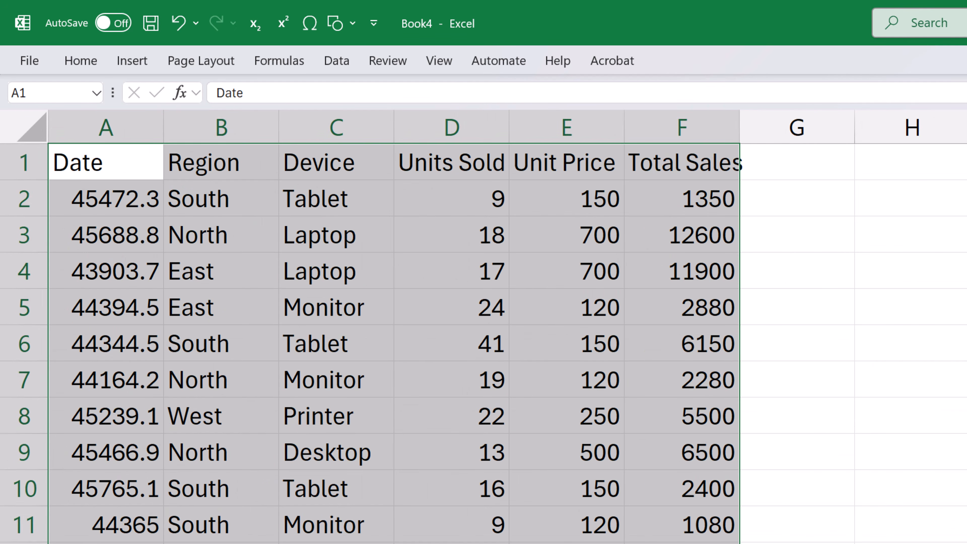
pyautogui.click(302, 447)
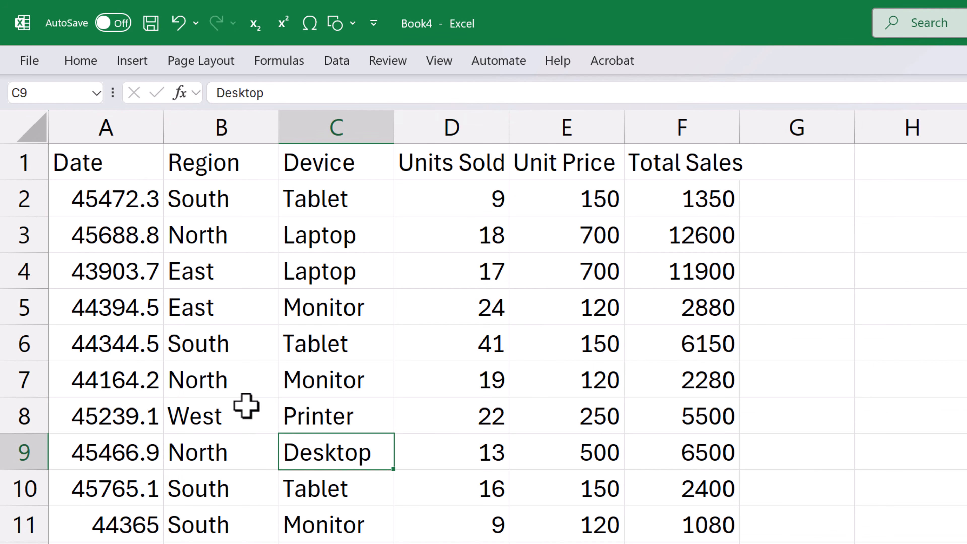
# - Format all the values under the Date header in column A, from A2 down to the last row, as Short Date
pyautogui.click(122, 195)
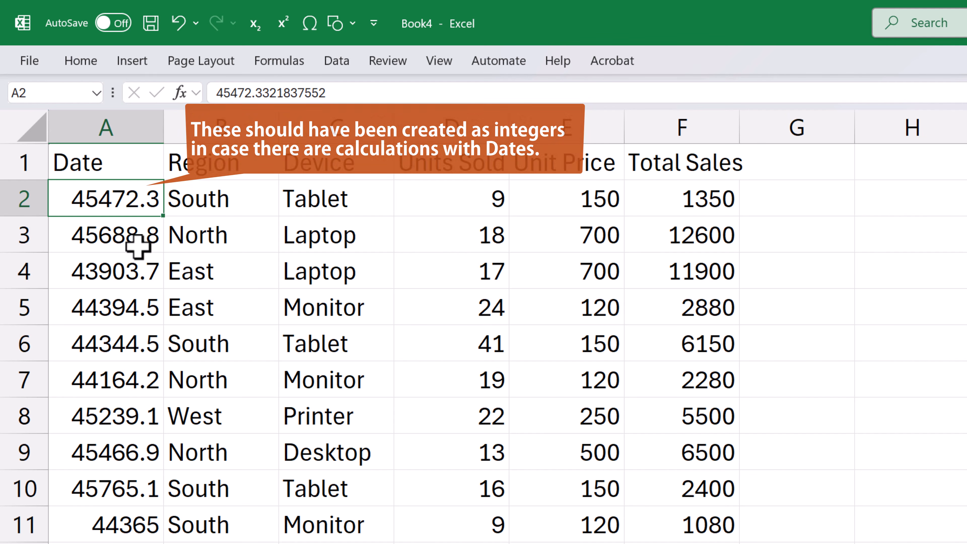
pyautogui.hotkey('ctrl', 'shift', 'Down')
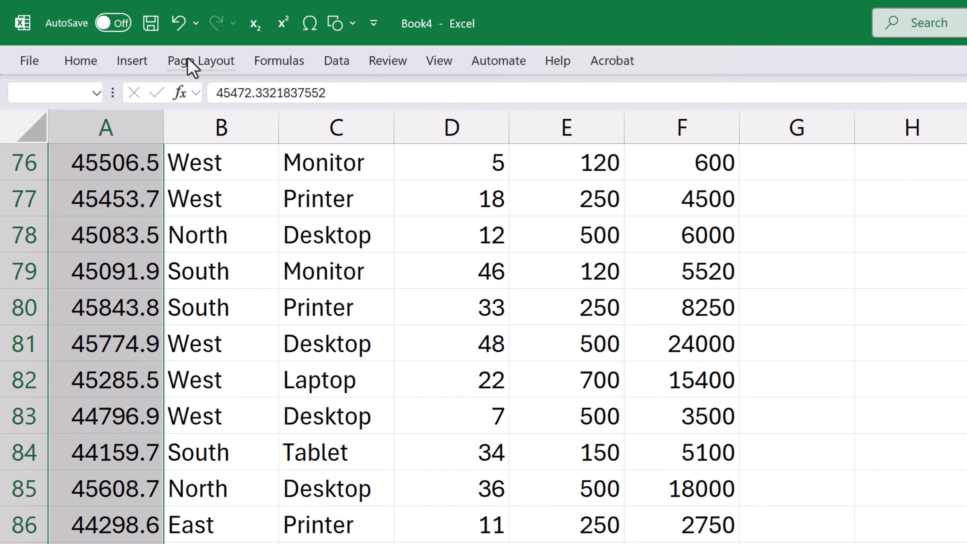
pyautogui.click(72, 67)
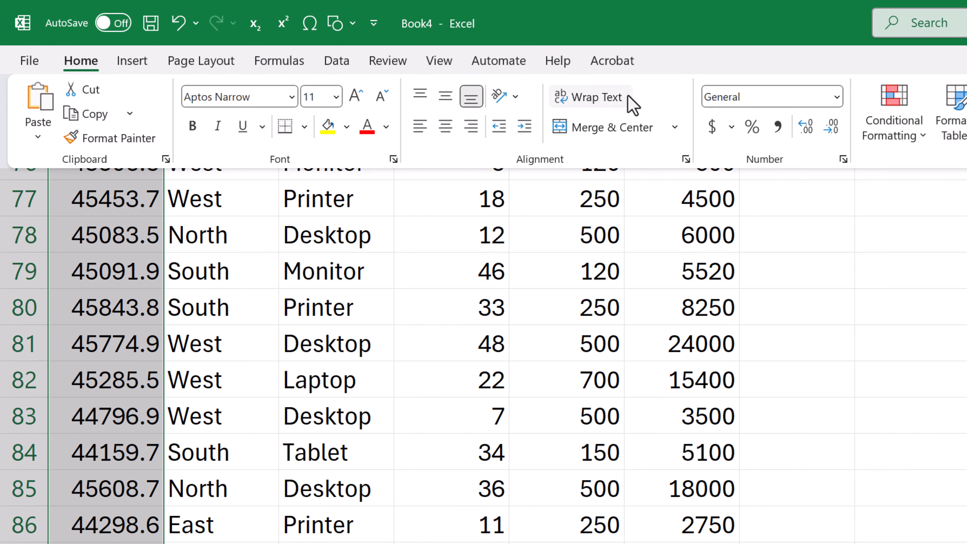
pyautogui.click(836, 99)
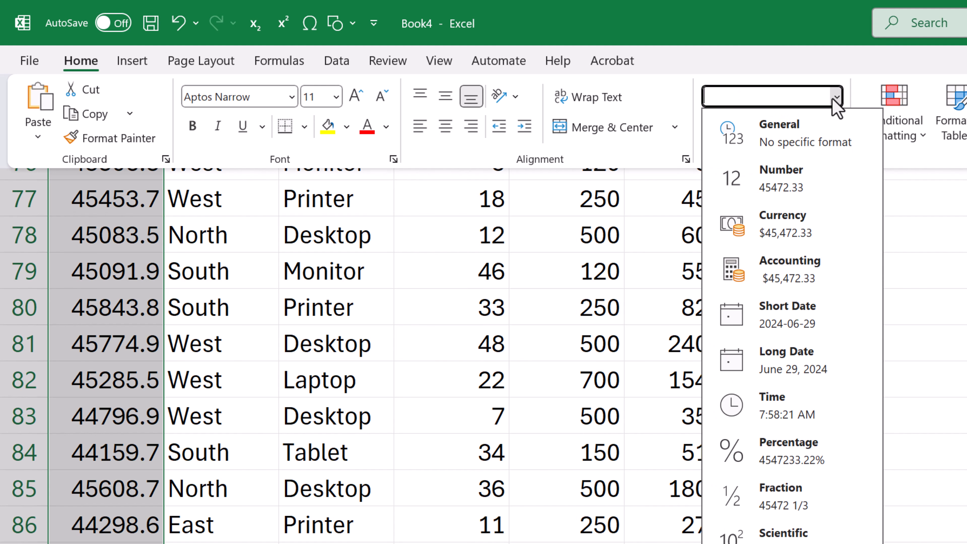
pyautogui.click(823, 330)
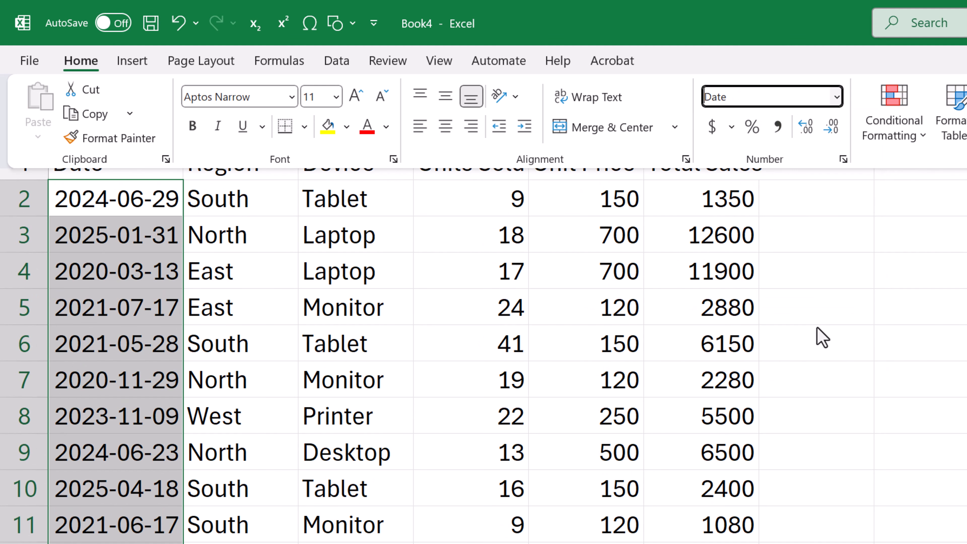
pyautogui.click(849, 346)
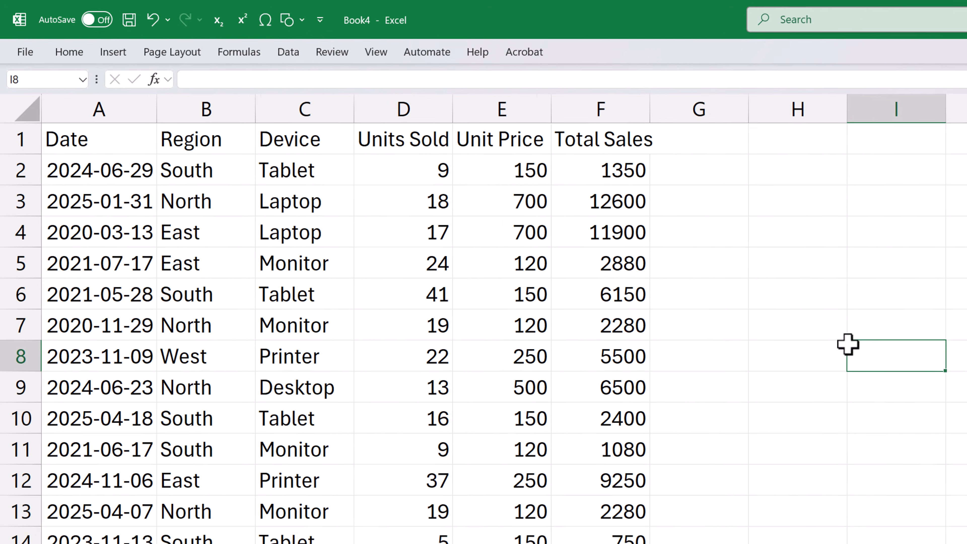